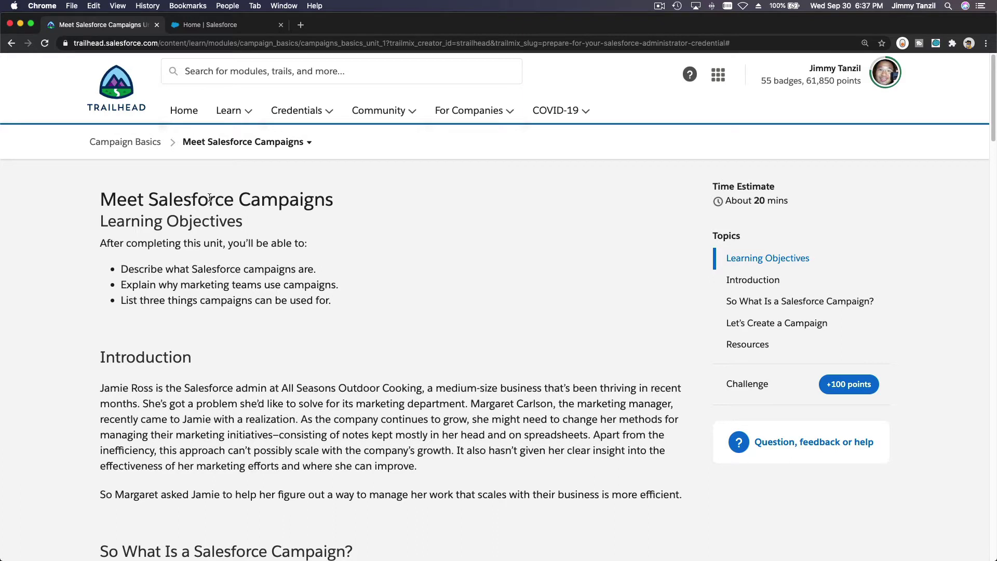
- Read through the lesson headings to 'Let's Create a Campaign' and switch to the Salesforce Setup home page
{"action": "left_click_drag", "start_coordinate": [148, 201], "coordinate": [334, 201]}
{"action": "left_click", "coordinate": [372, 246]}
{"action": "left_click_drag", "start_coordinate": [149, 200], "coordinate": [337, 201]}
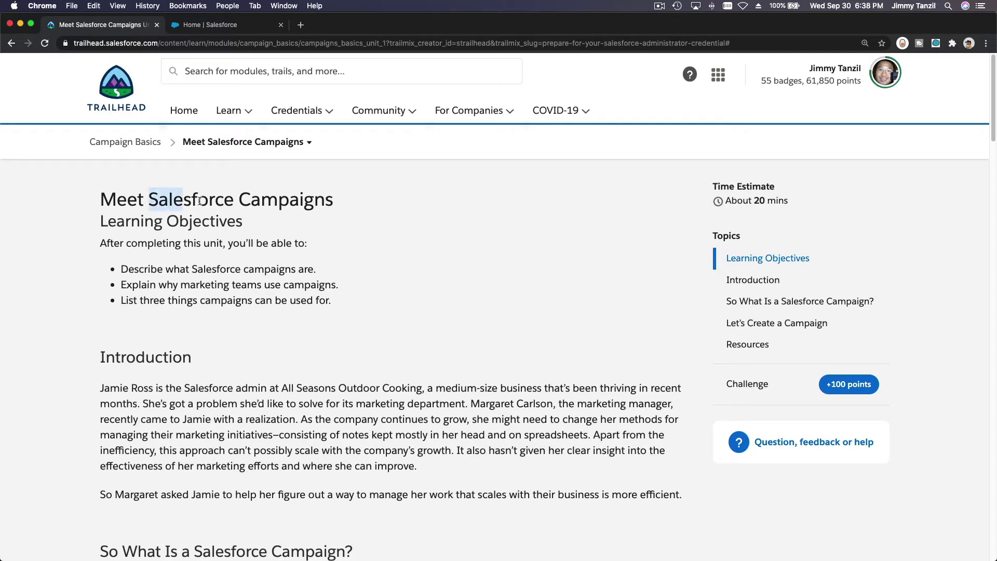
{"action": "left_click", "coordinate": [343, 232]}
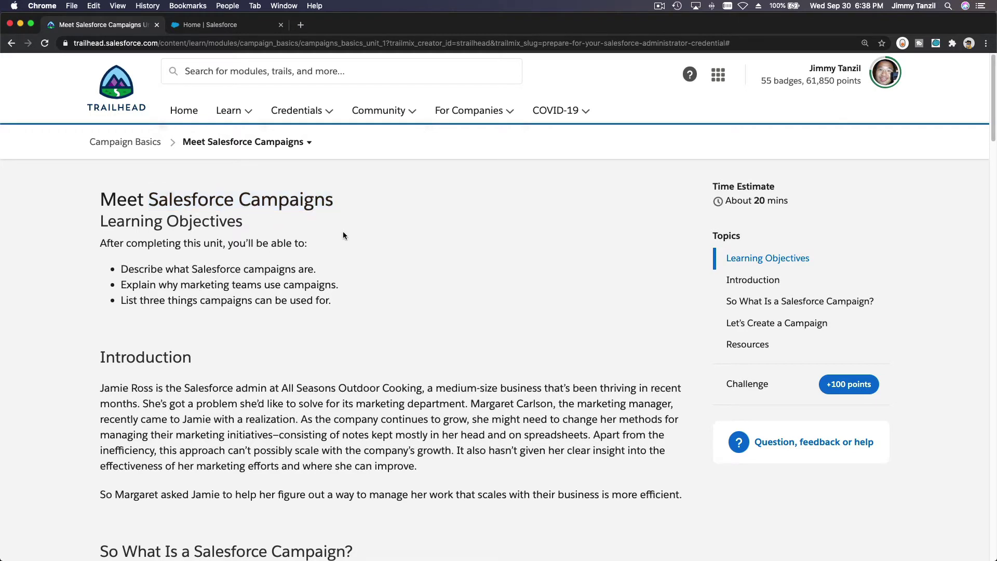
{"action": "scroll", "coordinate": [343, 234], "scroll_direction": "down", "scroll_amount": 2}
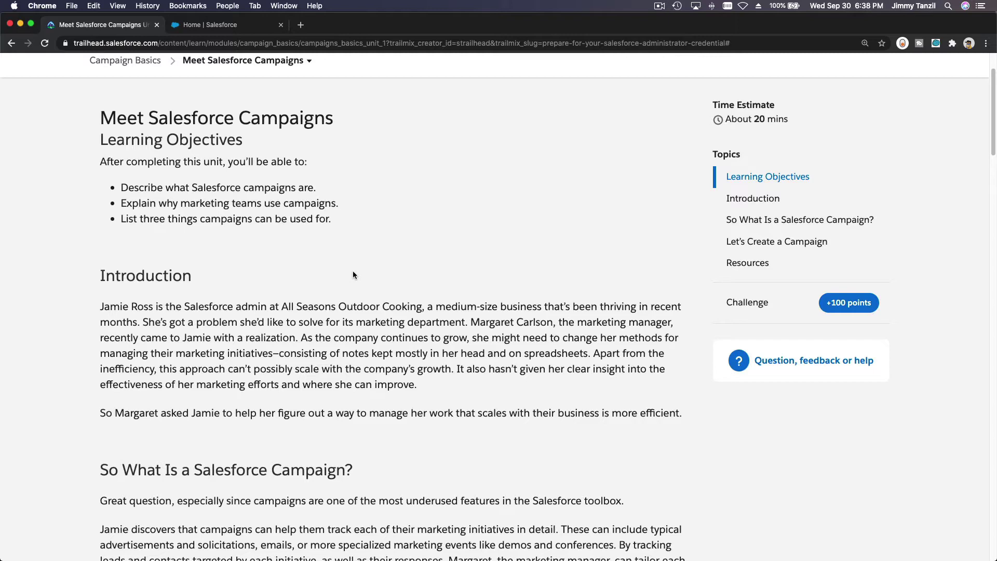
{"action": "scroll", "coordinate": [353, 271], "scroll_direction": "down", "scroll_amount": 5}
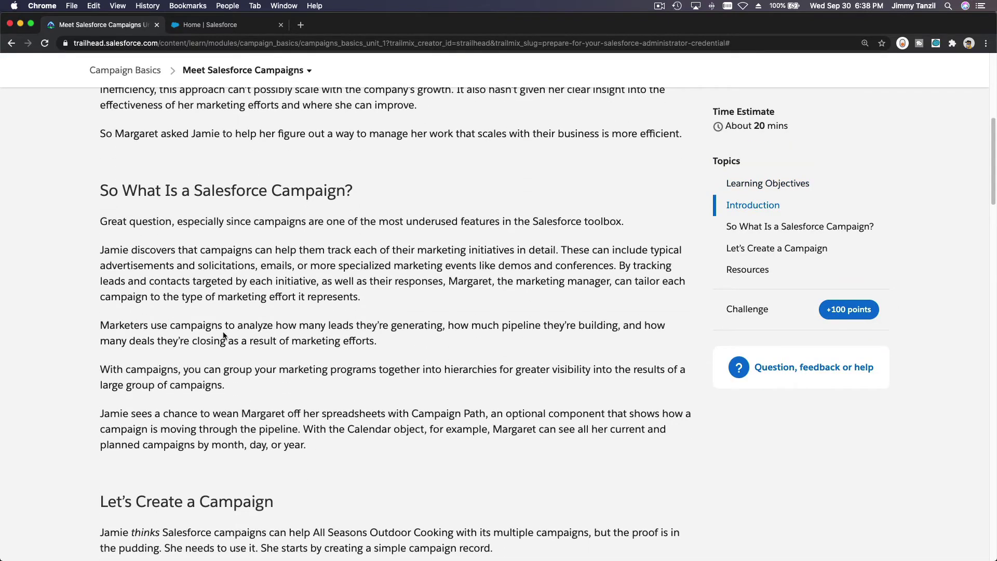
{"action": "scroll", "coordinate": [224, 336], "scroll_direction": "down", "scroll_amount": 2}
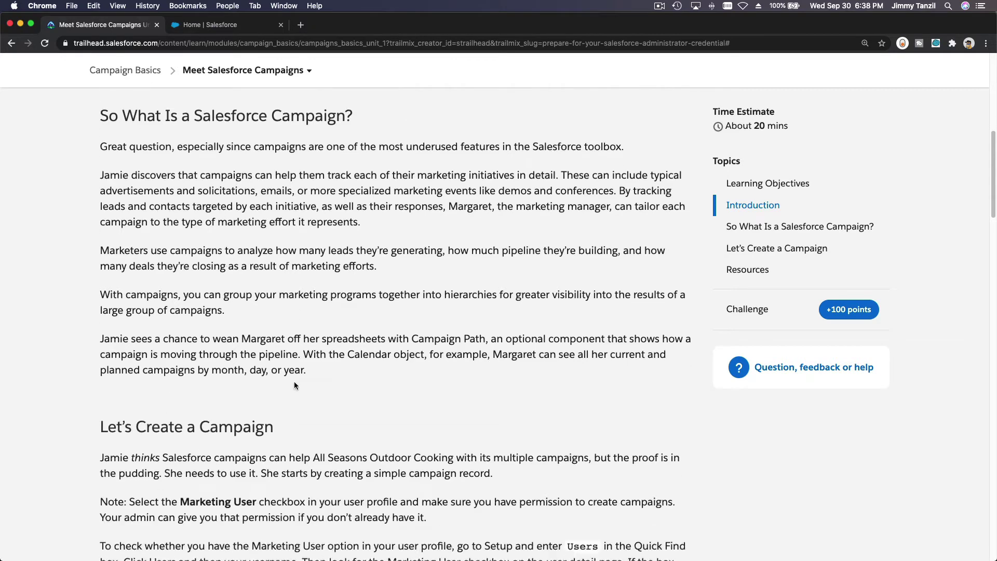
{"action": "scroll", "coordinate": [247, 177], "scroll_direction": "down", "scroll_amount": 4}
{"action": "scroll", "coordinate": [215, 279], "scroll_direction": "down", "scroll_amount": 3}
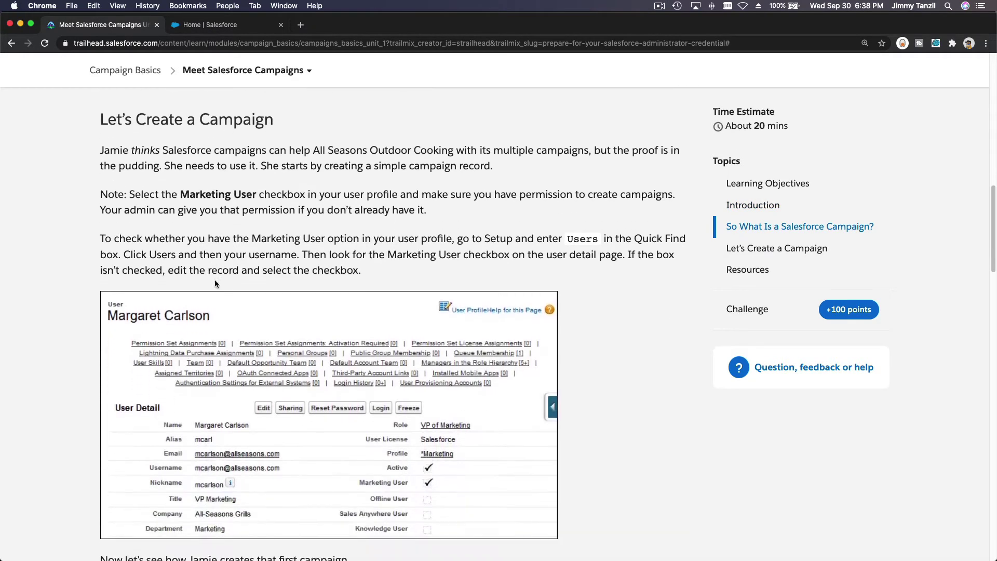
{"action": "scroll", "coordinate": [286, 279], "scroll_direction": "down", "scroll_amount": 1}
{"action": "scroll", "coordinate": [285, 278], "scroll_direction": "up", "scroll_amount": 1}
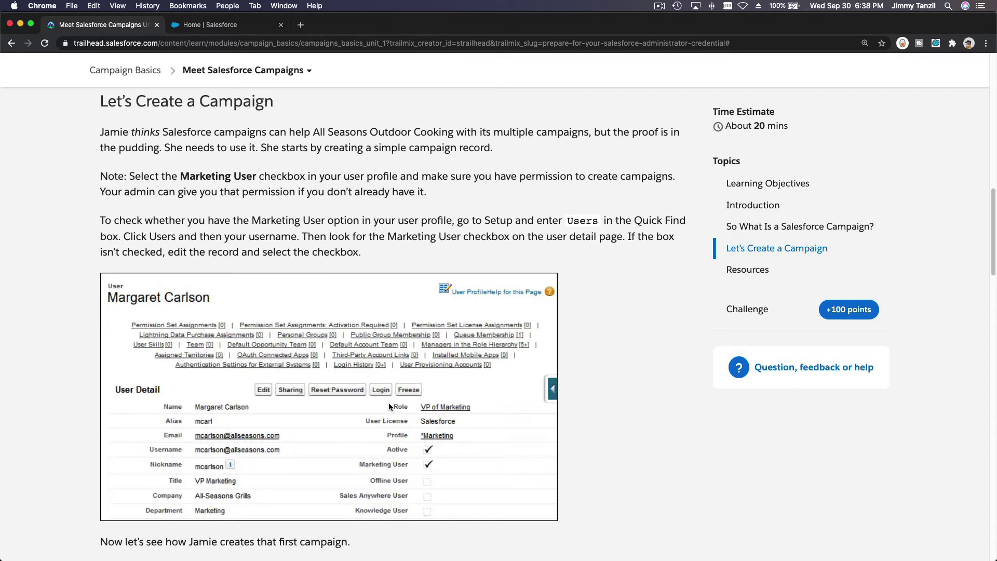
{"action": "double_click", "coordinate": [233, 104]}
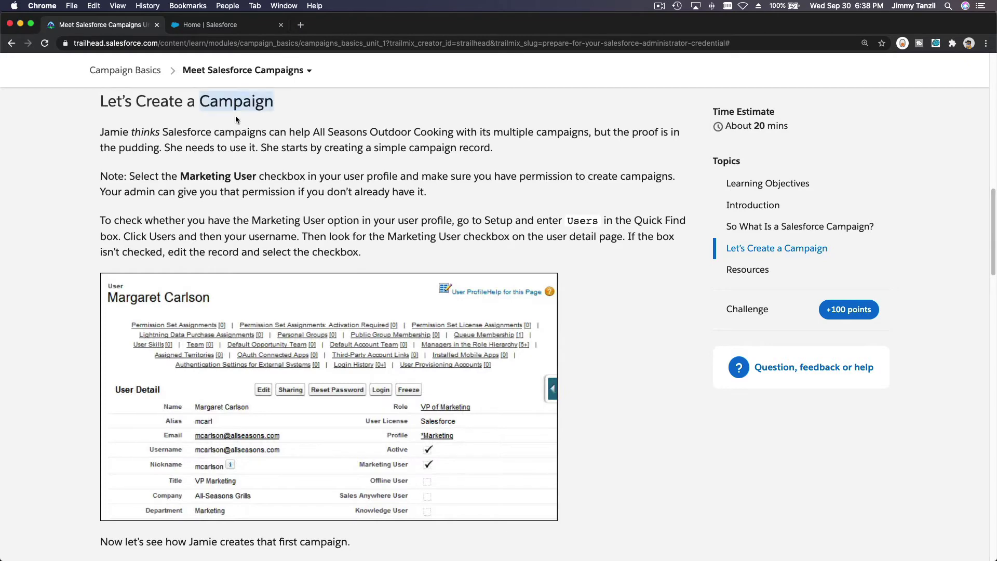
{"action": "left_click", "coordinate": [236, 119]}
{"action": "left_click", "coordinate": [211, 28]}
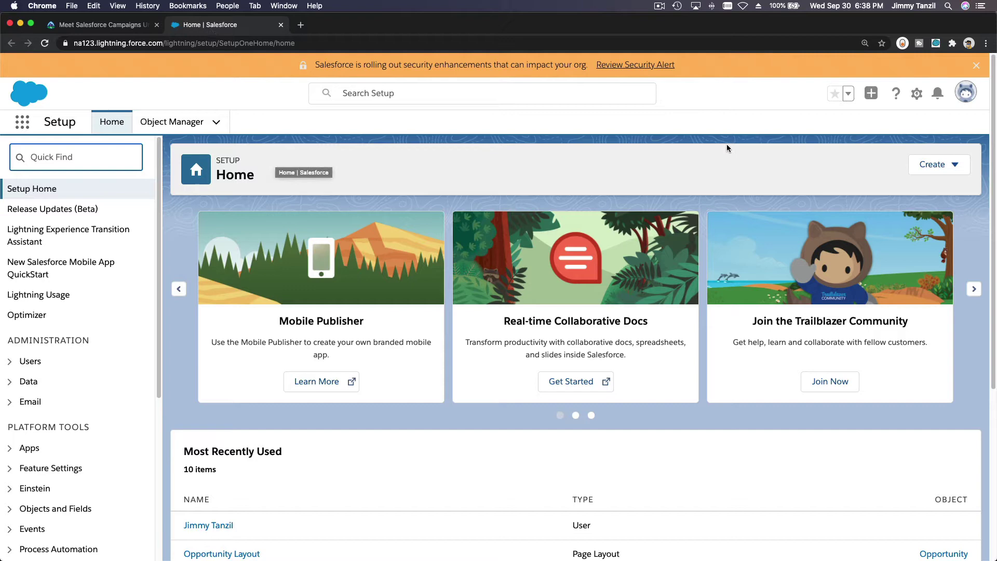
- Dismiss the security banner and open your own user record (Jimmy Tanzil) for editing from Setup Users
{"action": "left_click", "coordinate": [974, 67]}
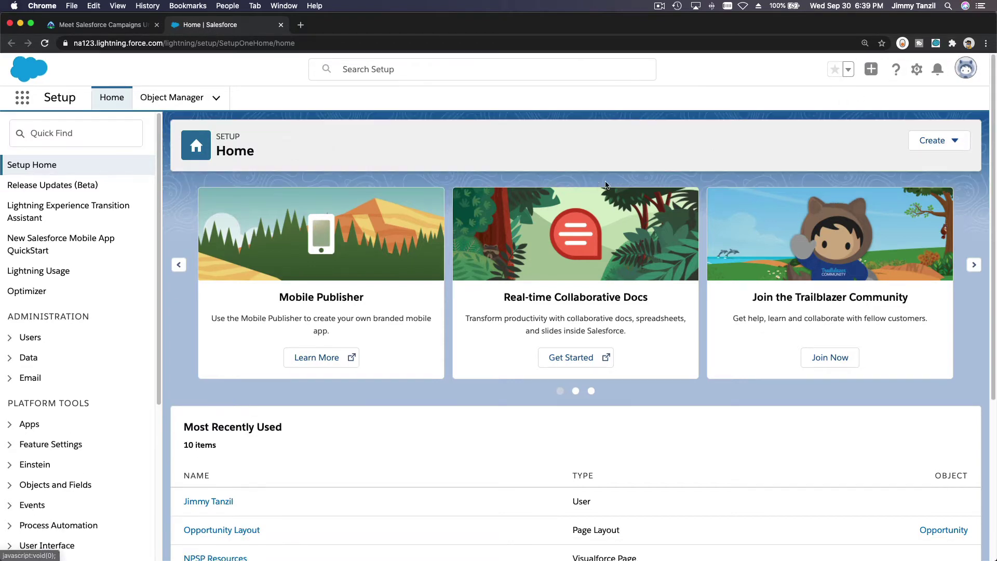
{"action": "left_click", "coordinate": [87, 135]}
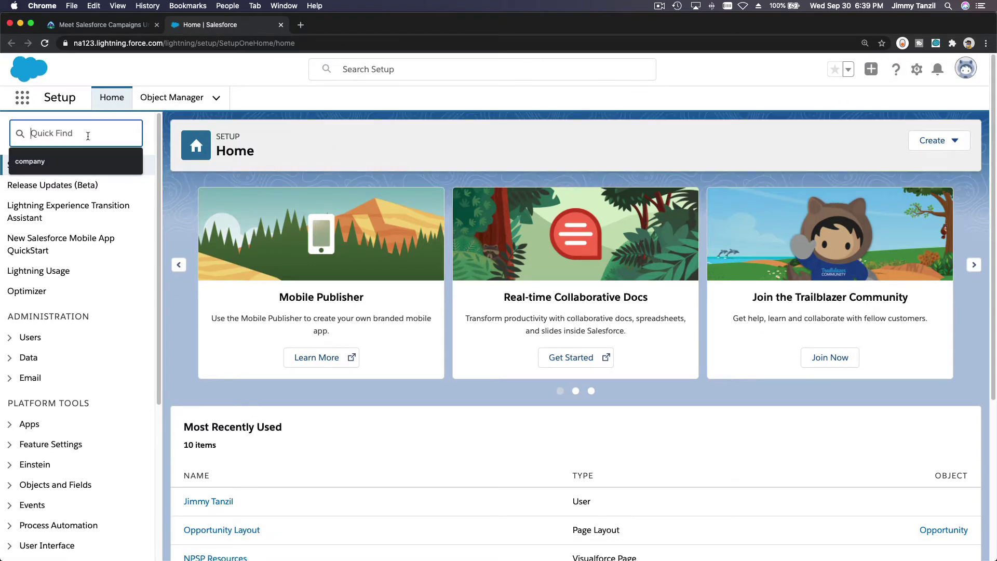
{"action": "type", "text": "Use"}
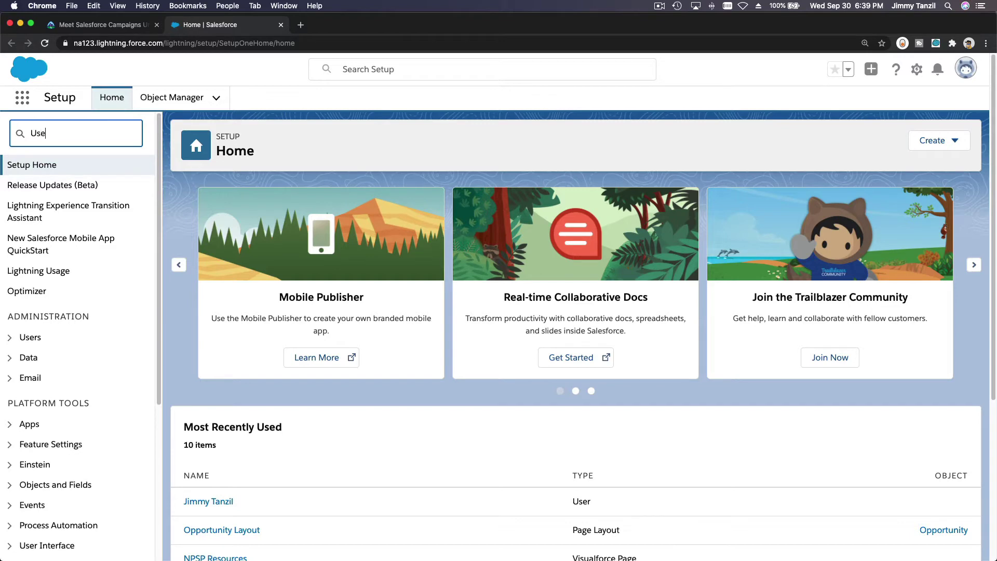
{"action": "type", "text": "rs"}
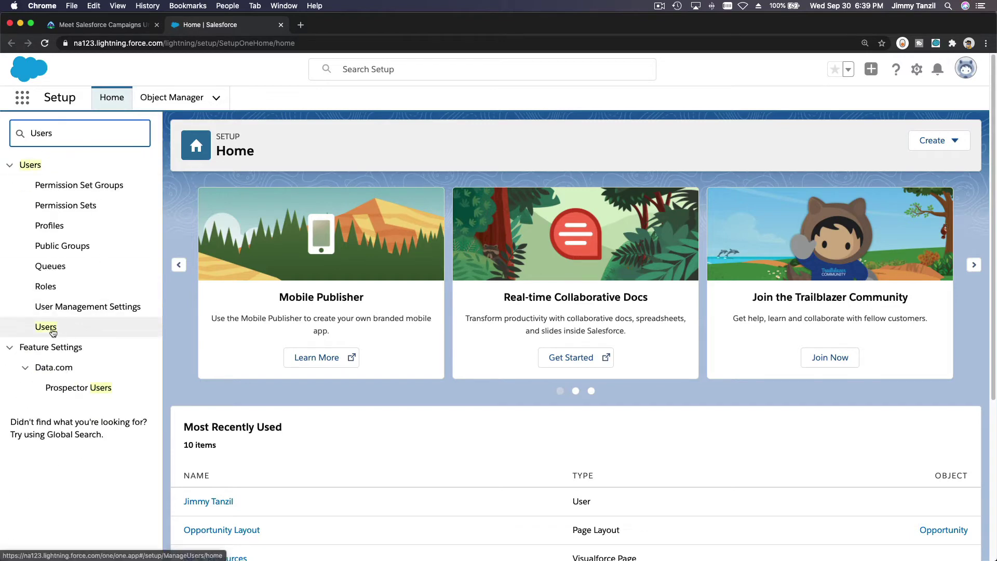
{"action": "left_click", "coordinate": [48, 327]}
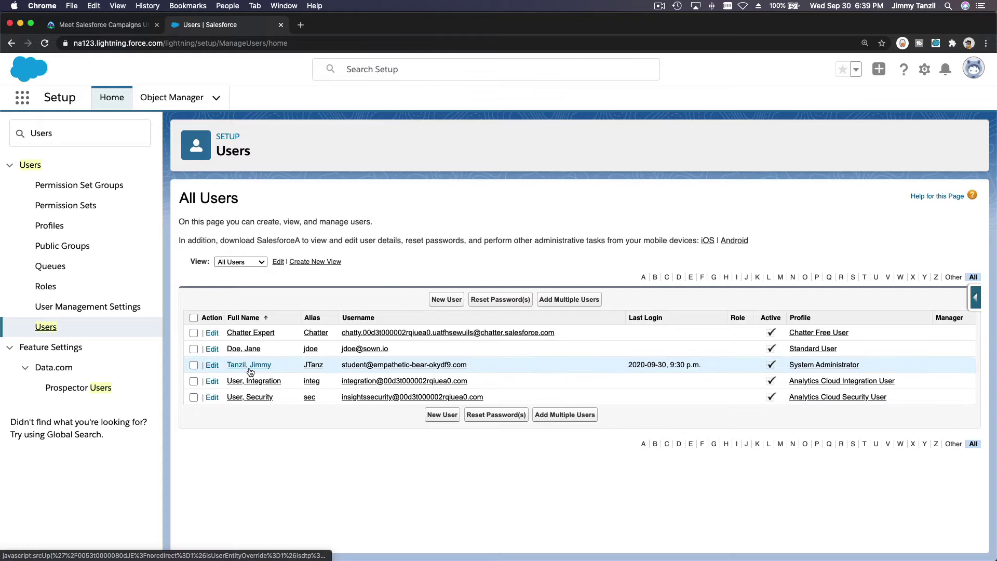
{"action": "left_click", "coordinate": [212, 366]}
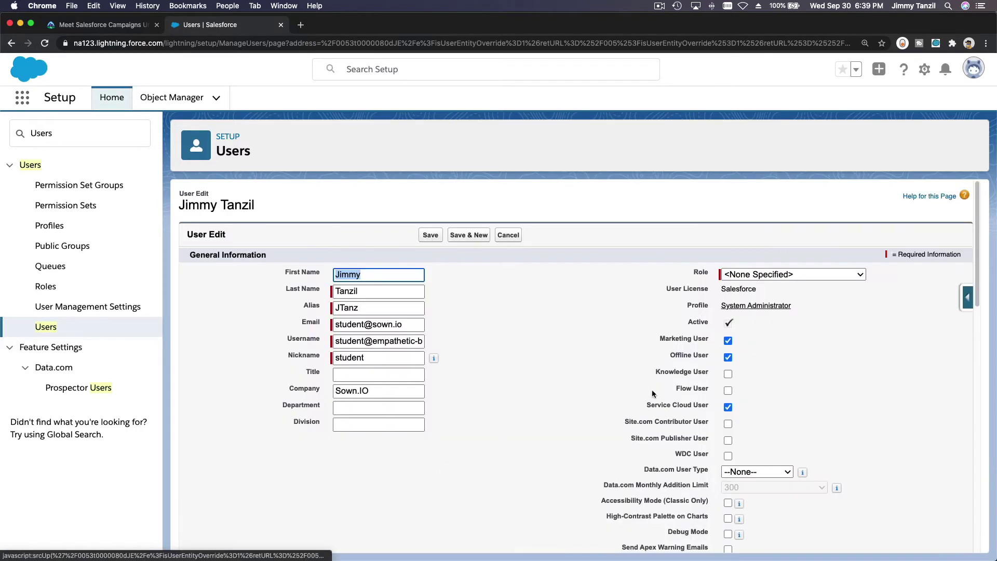
- Confirm Marketing User is checked on your user and bring up the App Launcher
{"action": "left_click", "coordinate": [734, 341]}
{"action": "left_click", "coordinate": [268, 189]}
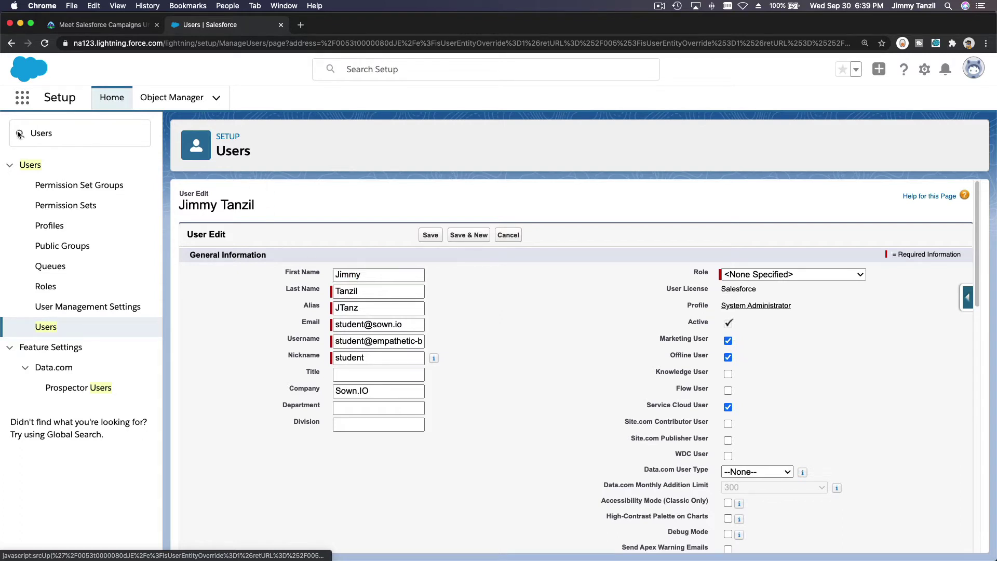
{"action": "left_click", "coordinate": [23, 98]}
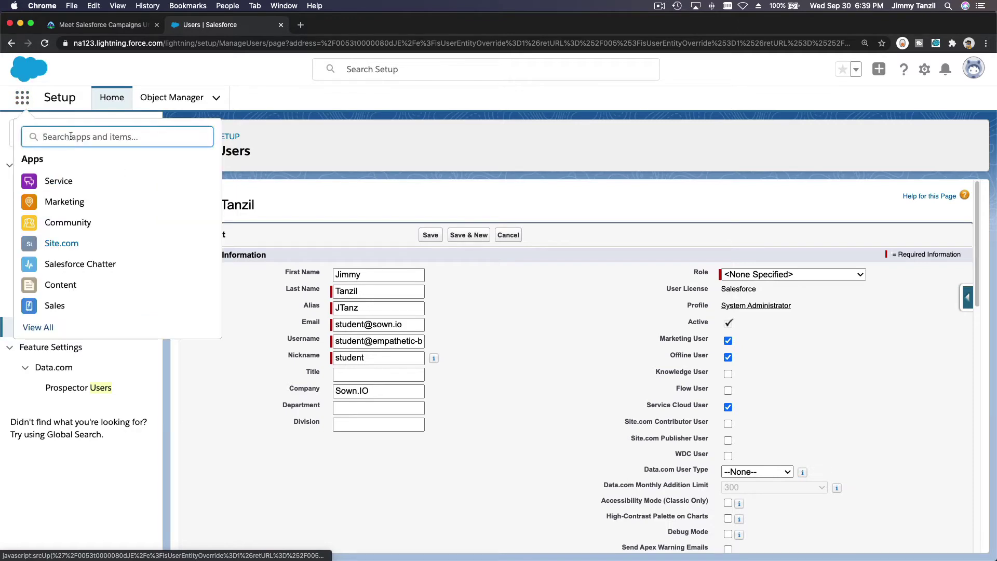
- Glance at the Trailhead lesson, then switch Salesforce to the Marketing app and open the Campaigns list
{"action": "left_click", "coordinate": [108, 25]}
{"action": "scroll", "coordinate": [345, 228], "scroll_direction": "down", "scroll_amount": 3}
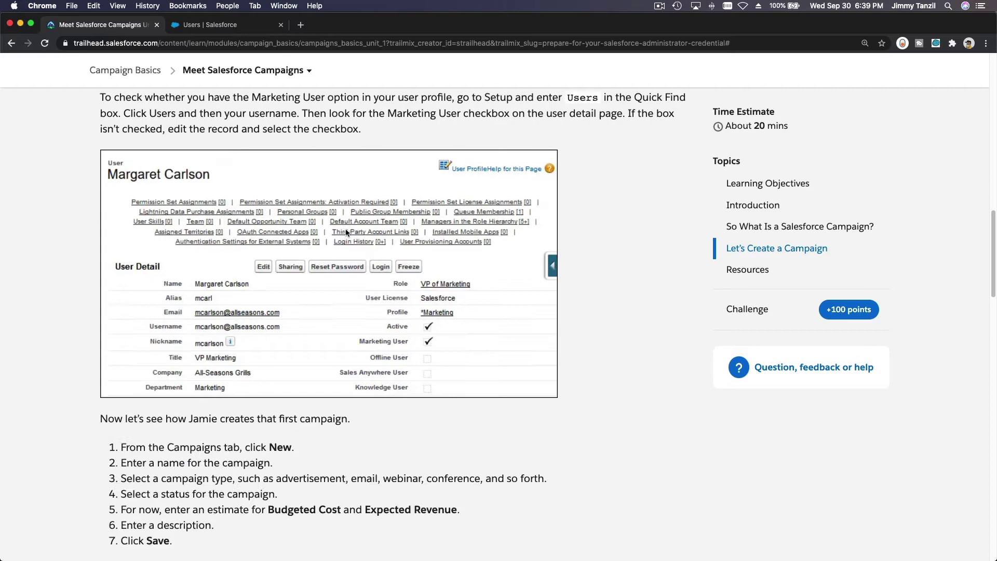
{"action": "scroll", "coordinate": [346, 228], "scroll_direction": "down", "scroll_amount": 10}
{"action": "scroll", "coordinate": [345, 228], "scroll_direction": "down", "scroll_amount": 2}
{"action": "scroll", "coordinate": [347, 234], "scroll_direction": "down", "scroll_amount": 2}
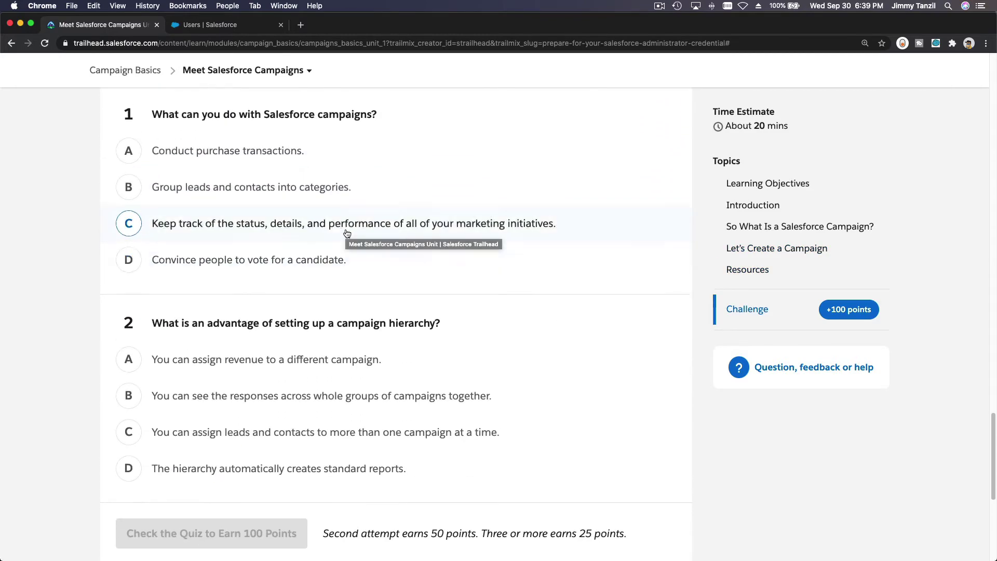
{"action": "scroll", "coordinate": [345, 229], "scroll_direction": "up", "scroll_amount": 1}
{"action": "left_click", "coordinate": [217, 29]}
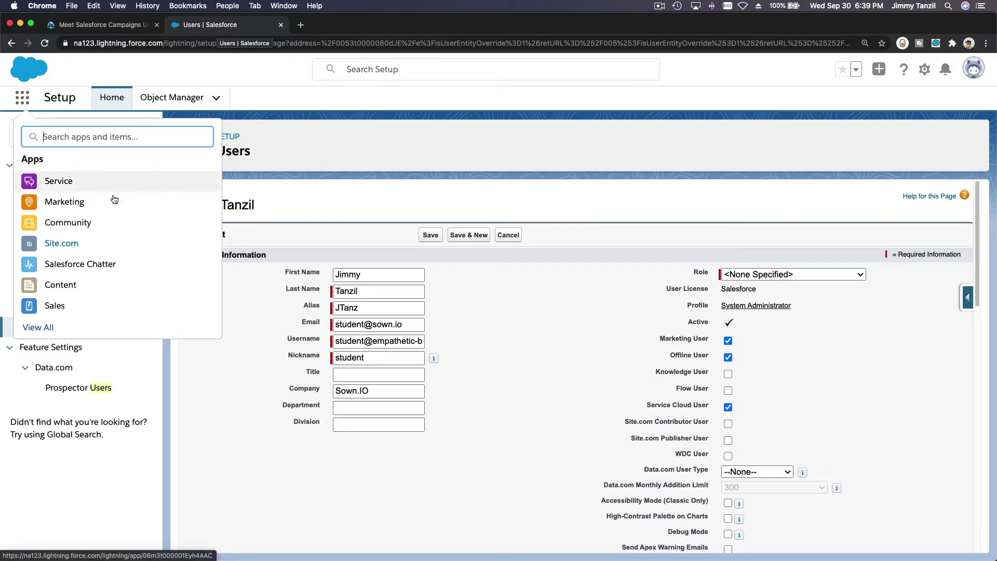
{"action": "left_click", "coordinate": [69, 203]}
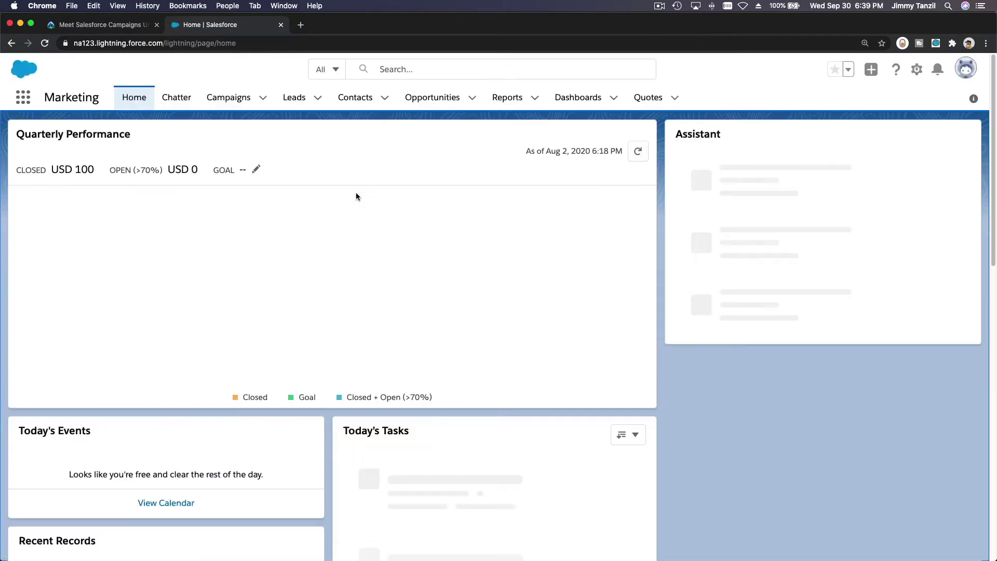
{"action": "left_click", "coordinate": [232, 105]}
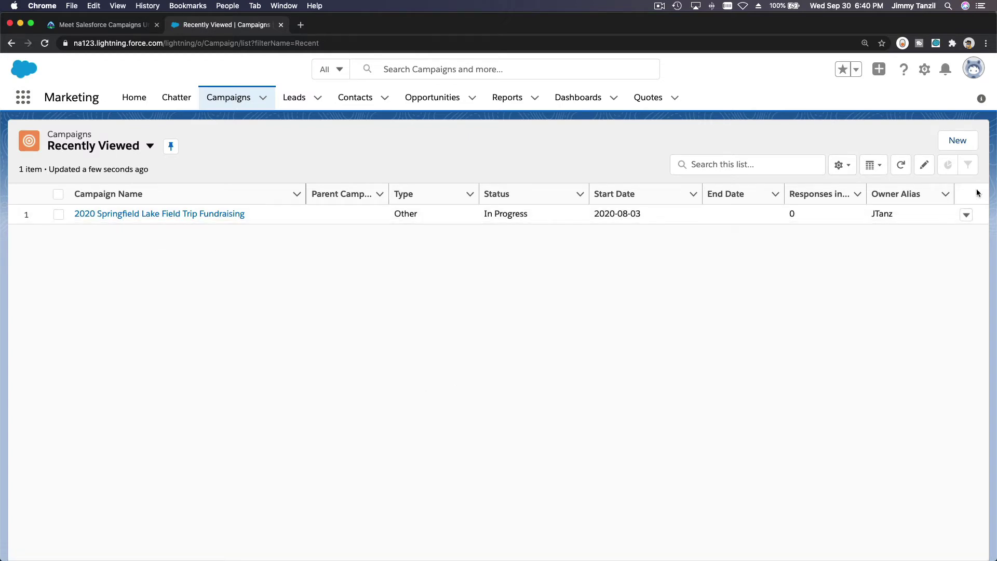
- Start a new campaign named '2021 Evans Lake Field Trip Fundraising' and mark it Active
{"action": "left_click", "coordinate": [951, 141]}
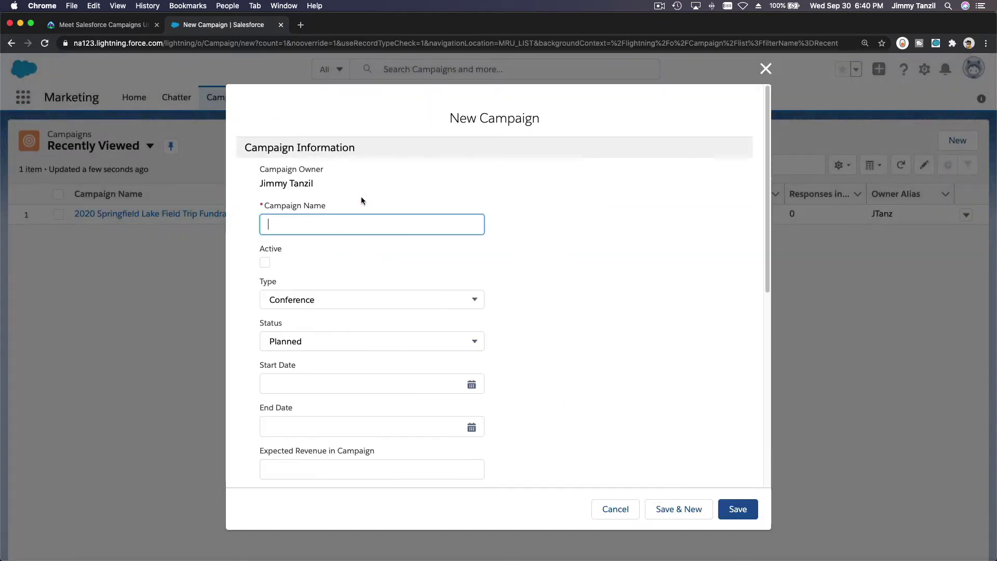
{"action": "type", "text": "2021 "}
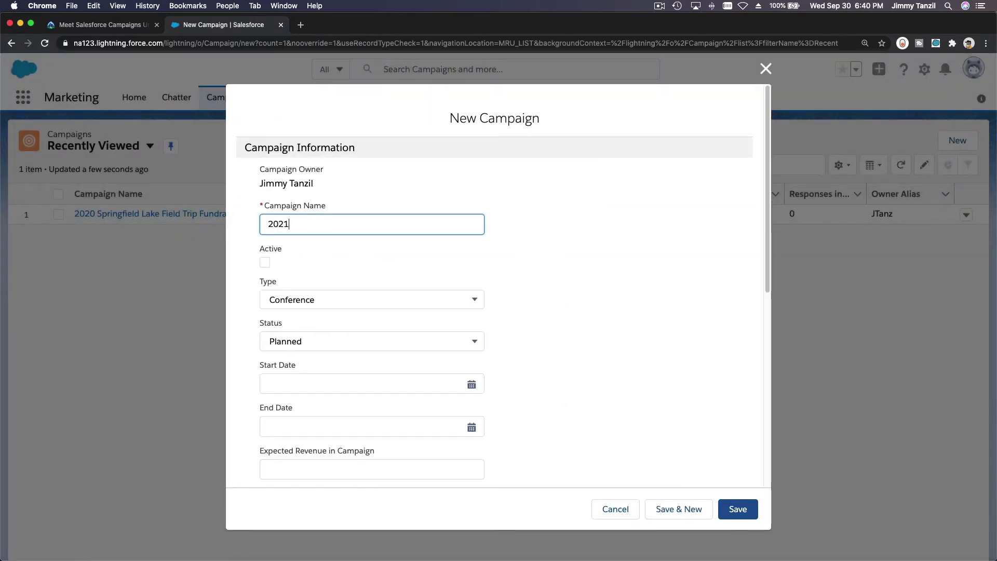
{"action": "type", "text": "Evans"}
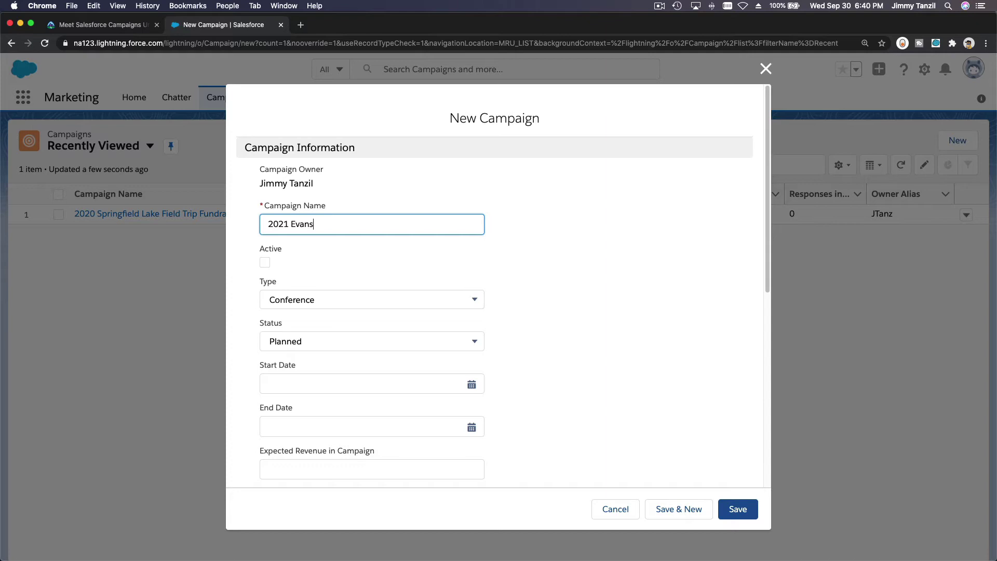
{"action": "type", "text": " Lake "}
{"action": "type", "text": "Fie"}
{"action": "type", "text": "ld Trei"}
{"action": "key", "text": "BackSpace"}
{"action": "type", "text": "ip Fund"}
{"action": "type", "text": "raising"}
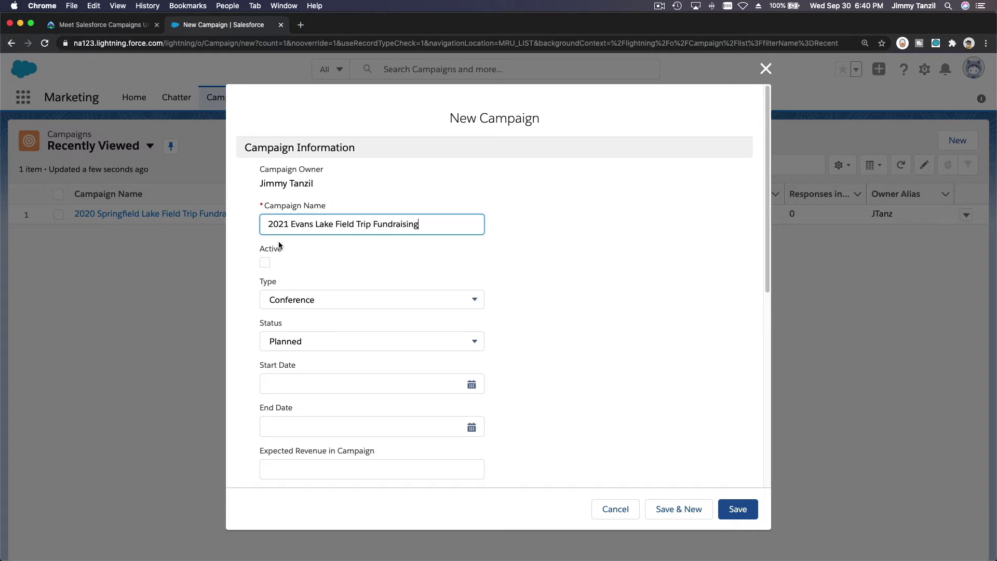
{"action": "left_click", "coordinate": [264, 264]}
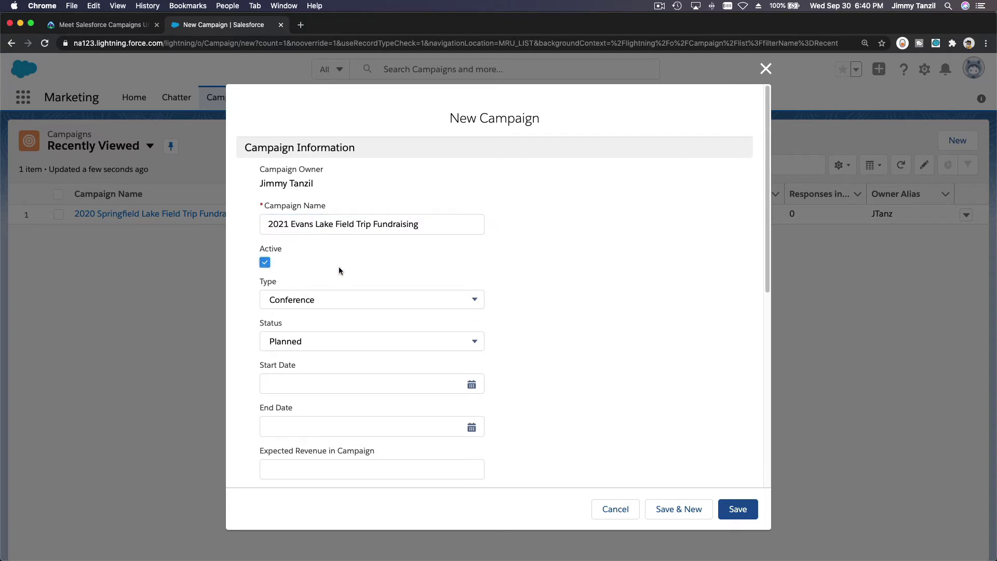
- Set the campaign Type to Other and move on to the Status picklist
{"action": "left_click", "coordinate": [319, 307]}
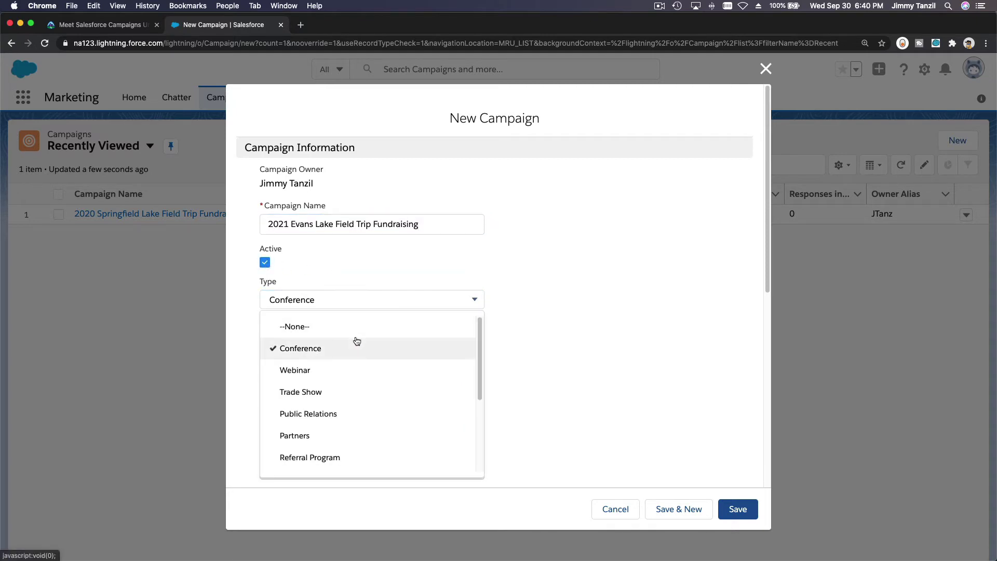
{"action": "scroll", "coordinate": [375, 360], "scroll_direction": "down", "scroll_amount": 1}
{"action": "scroll", "coordinate": [376, 361], "scroll_direction": "down", "scroll_amount": 1}
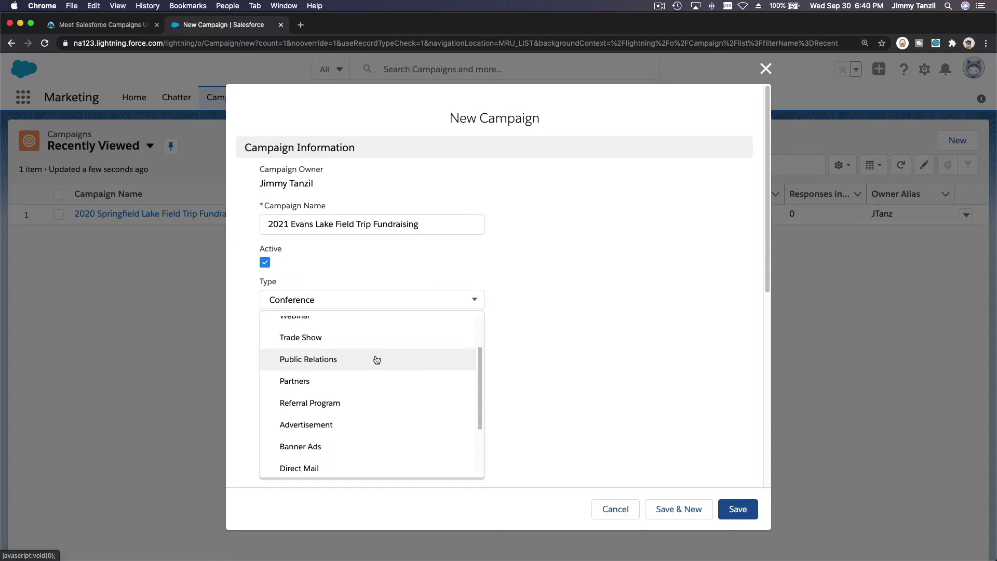
{"action": "scroll", "coordinate": [375, 360], "scroll_direction": "down", "scroll_amount": 1}
{"action": "scroll", "coordinate": [376, 360], "scroll_direction": "down", "scroll_amount": 1}
{"action": "scroll", "coordinate": [375, 359], "scroll_direction": "down", "scroll_amount": 1}
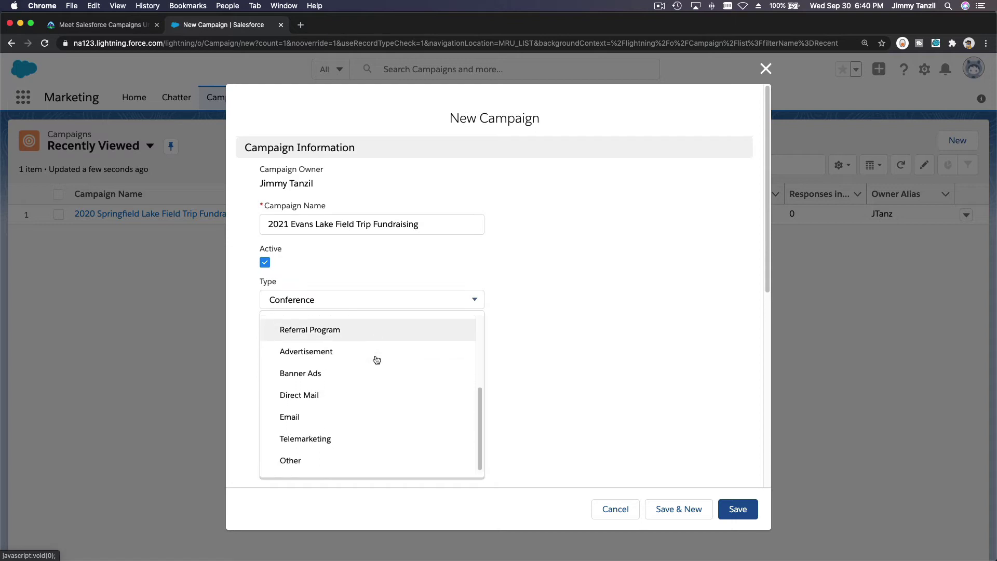
{"action": "scroll", "coordinate": [375, 360], "scroll_direction": "up", "scroll_amount": 1}
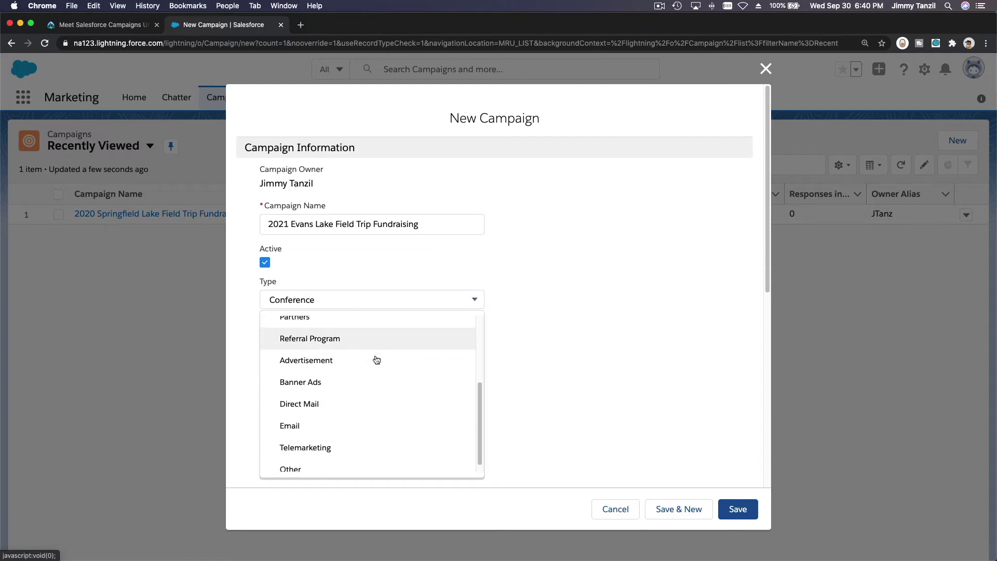
{"action": "scroll", "coordinate": [376, 360], "scroll_direction": "up", "scroll_amount": 1}
{"action": "scroll", "coordinate": [375, 359], "scroll_direction": "up", "scroll_amount": 1}
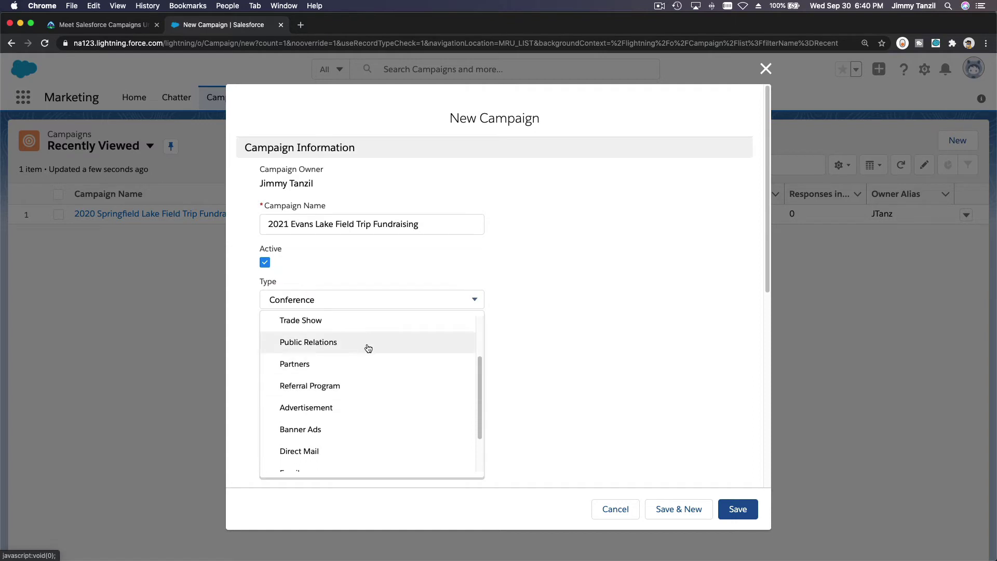
{"action": "scroll", "coordinate": [350, 374], "scroll_direction": "up", "scroll_amount": 1}
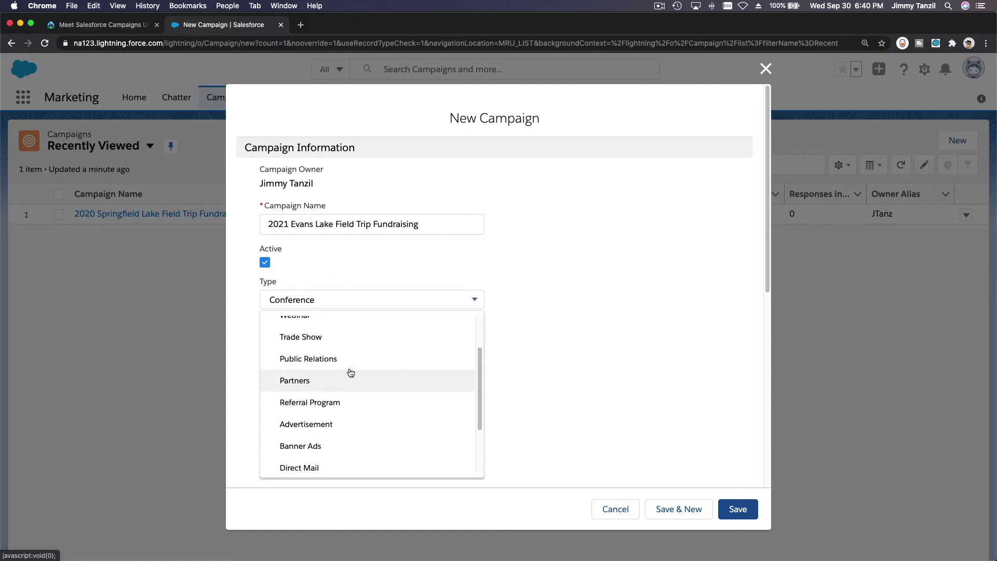
{"action": "scroll", "coordinate": [350, 374], "scroll_direction": "up", "scroll_amount": 2}
{"action": "scroll", "coordinate": [351, 373], "scroll_direction": "up", "scroll_amount": 1}
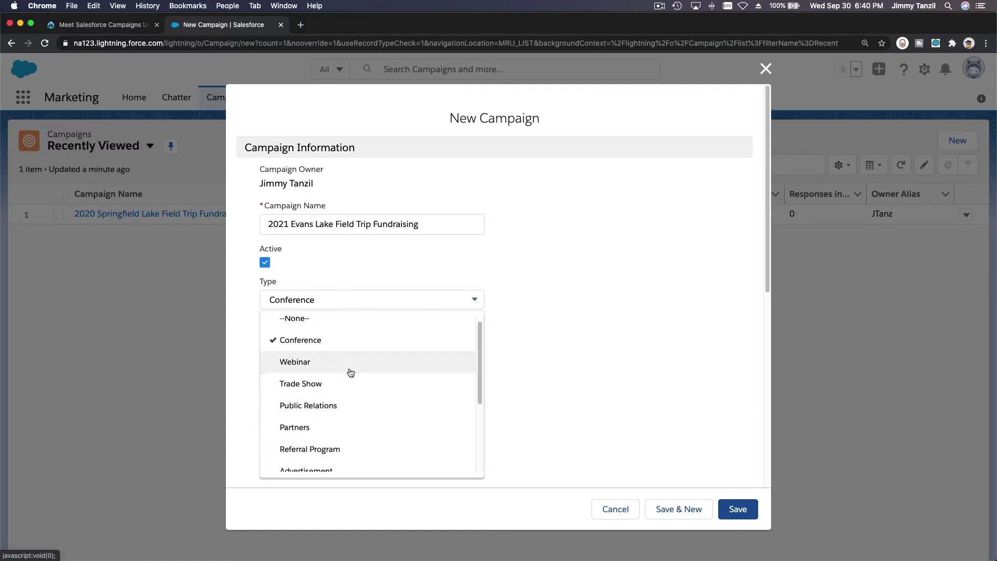
{"action": "scroll", "coordinate": [351, 373], "scroll_direction": "down", "scroll_amount": 1}
{"action": "scroll", "coordinate": [351, 374], "scroll_direction": "down", "scroll_amount": 1}
{"action": "scroll", "coordinate": [350, 373], "scroll_direction": "down", "scroll_amount": 2}
{"action": "scroll", "coordinate": [351, 374], "scroll_direction": "down", "scroll_amount": 2}
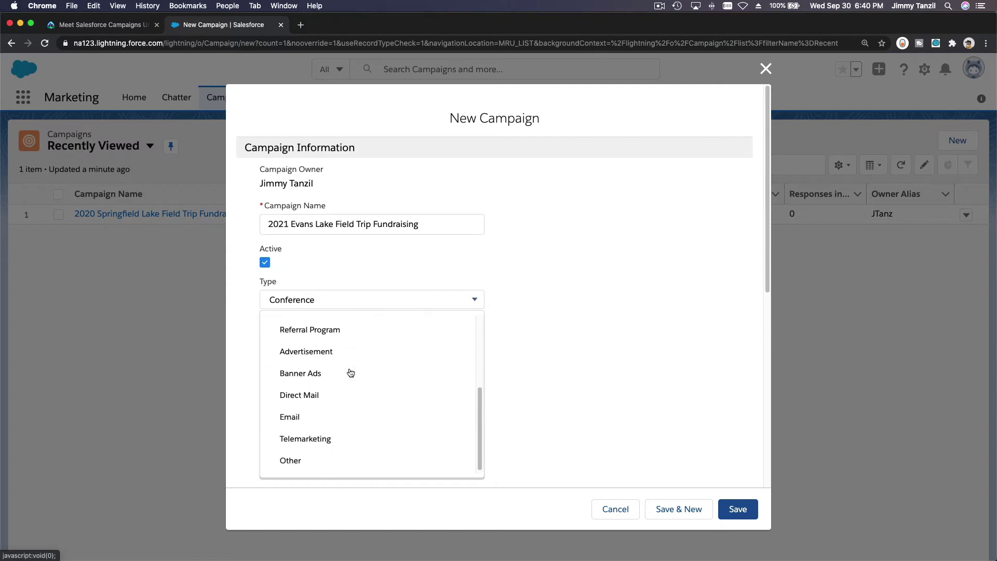
{"action": "left_click", "coordinate": [358, 465]}
{"action": "left_click", "coordinate": [363, 345]}
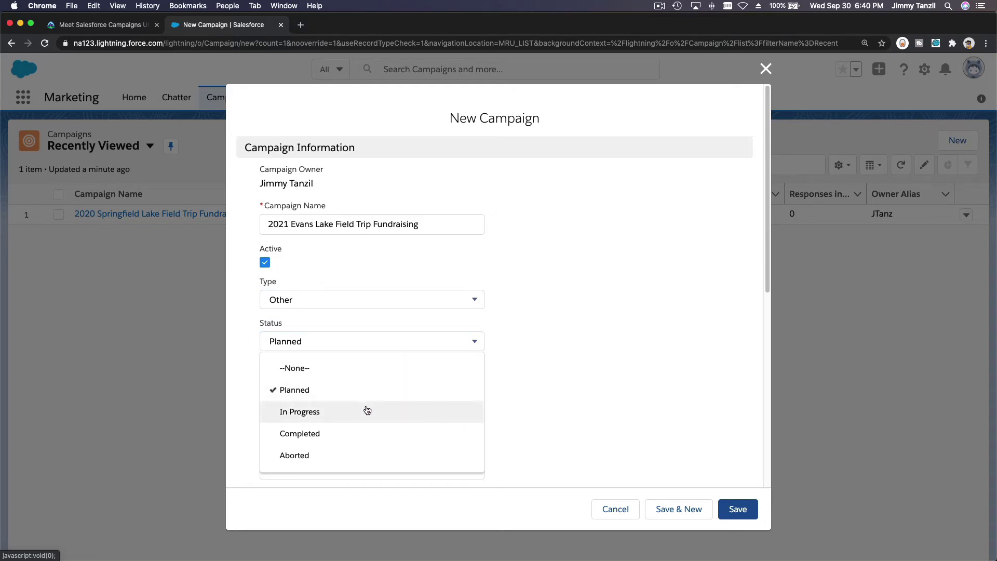
- Set Status to In Progress and Start Date to October 1, 2020
{"action": "left_click", "coordinate": [367, 411]}
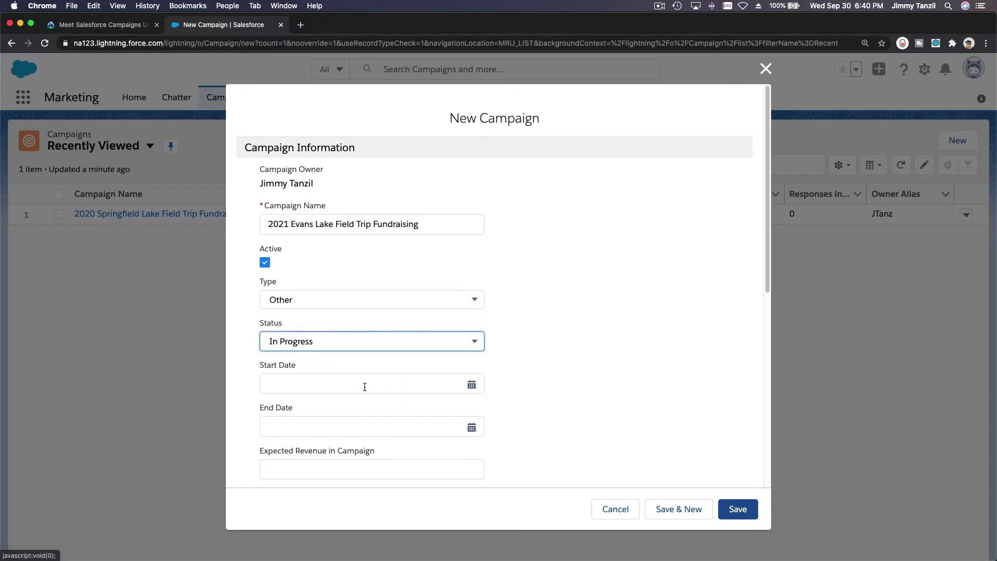
{"action": "left_click", "coordinate": [366, 383]}
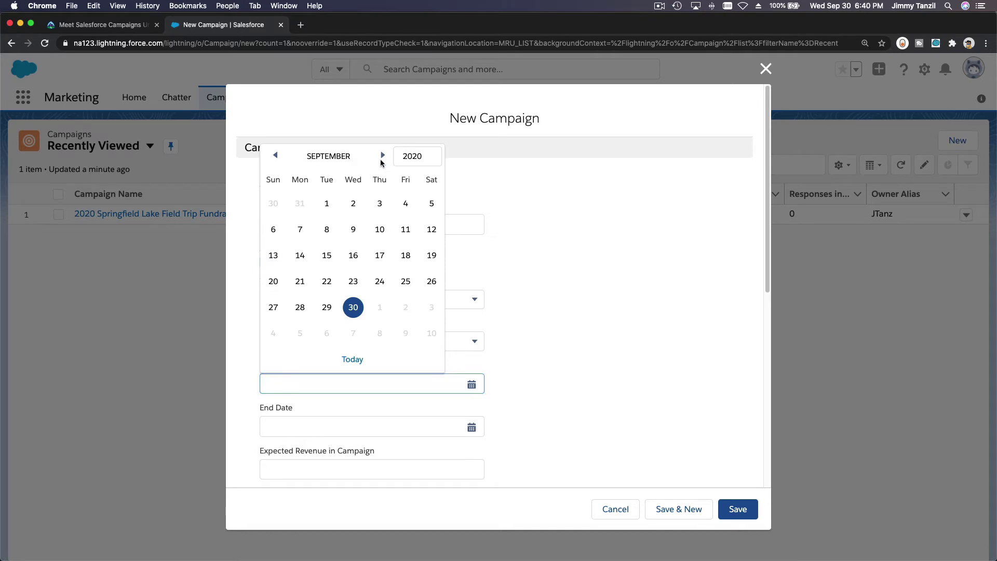
{"action": "left_click", "coordinate": [382, 155]}
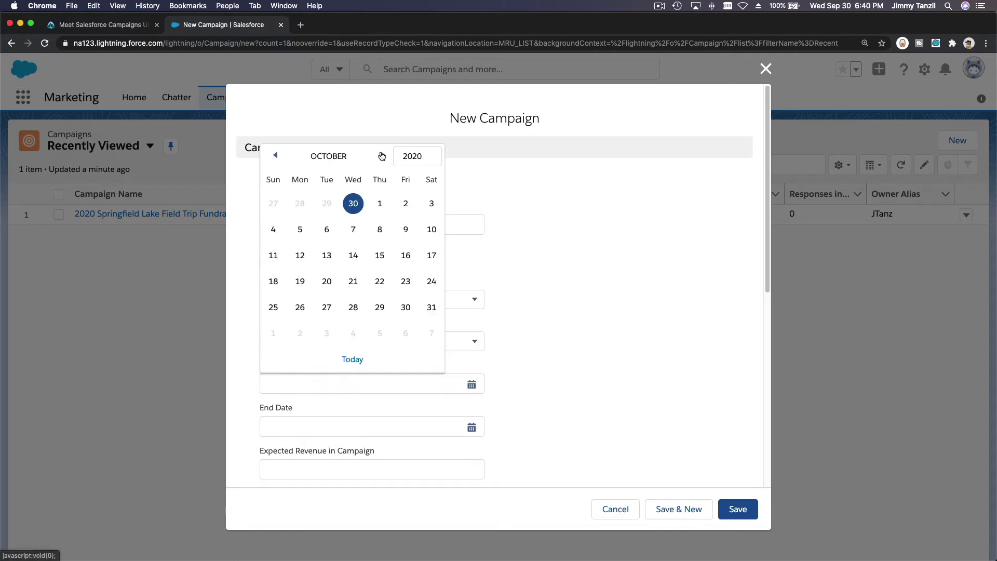
{"action": "left_click", "coordinate": [380, 203]}
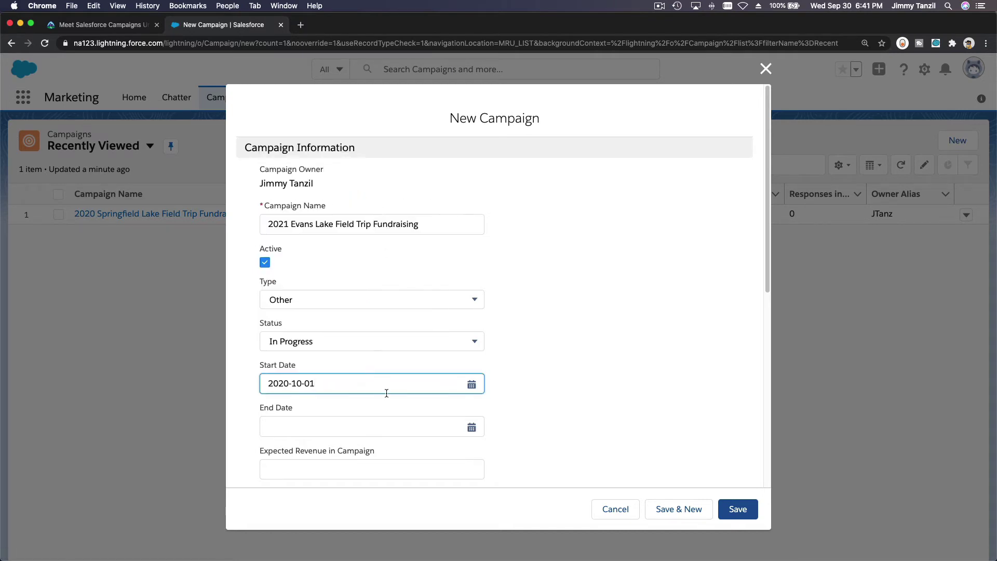
- Set the End Date to December 31, 2020
{"action": "left_click", "coordinate": [473, 429]}
{"action": "left_click", "coordinate": [382, 269]}
{"action": "left_click", "coordinate": [382, 268]}
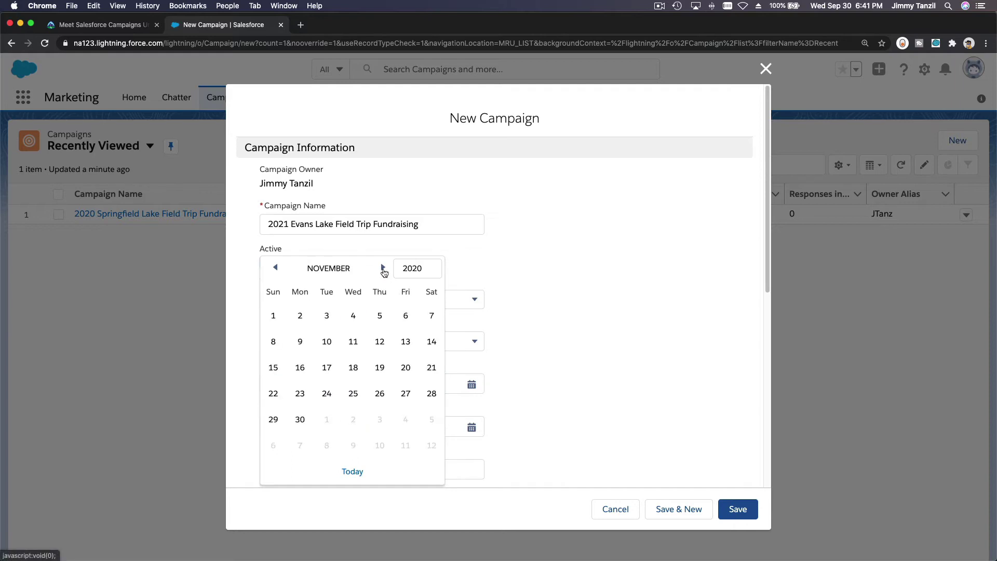
{"action": "left_click", "coordinate": [382, 268]}
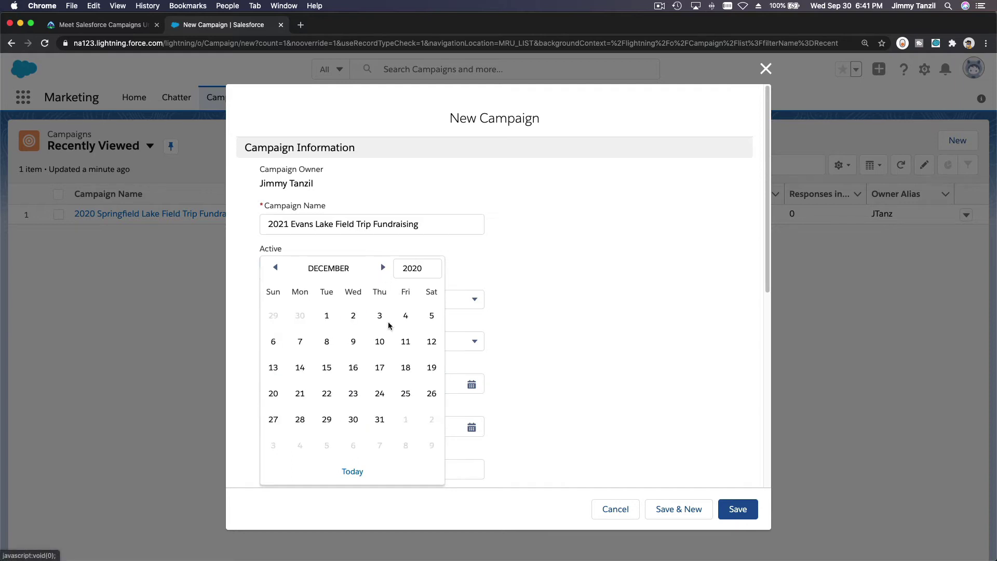
{"action": "left_click", "coordinate": [379, 419]}
{"action": "scroll", "coordinate": [557, 418], "scroll_direction": "down", "scroll_amount": 2}
{"action": "scroll", "coordinate": [557, 418], "scroll_direction": "down", "scroll_amount": 1}
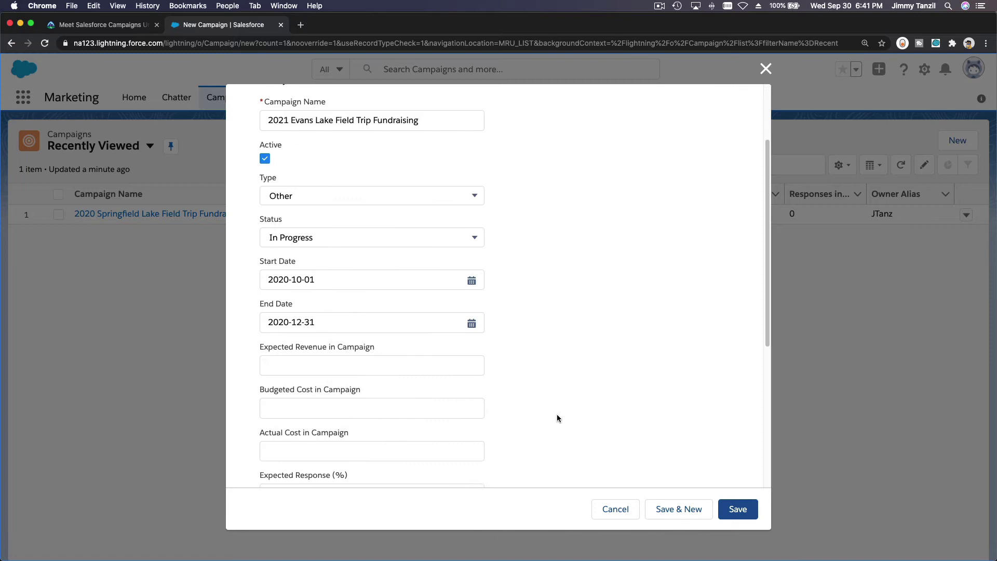
{"action": "scroll", "coordinate": [557, 419], "scroll_direction": "down", "scroll_amount": 2}
{"action": "scroll", "coordinate": [557, 419], "scroll_direction": "down", "scroll_amount": 2}
- Enter Expected Revenue 20000, Budgeted Cost 1000, and Campaign Currency CAD - Canadian Dollar
{"action": "left_click", "coordinate": [435, 247]}
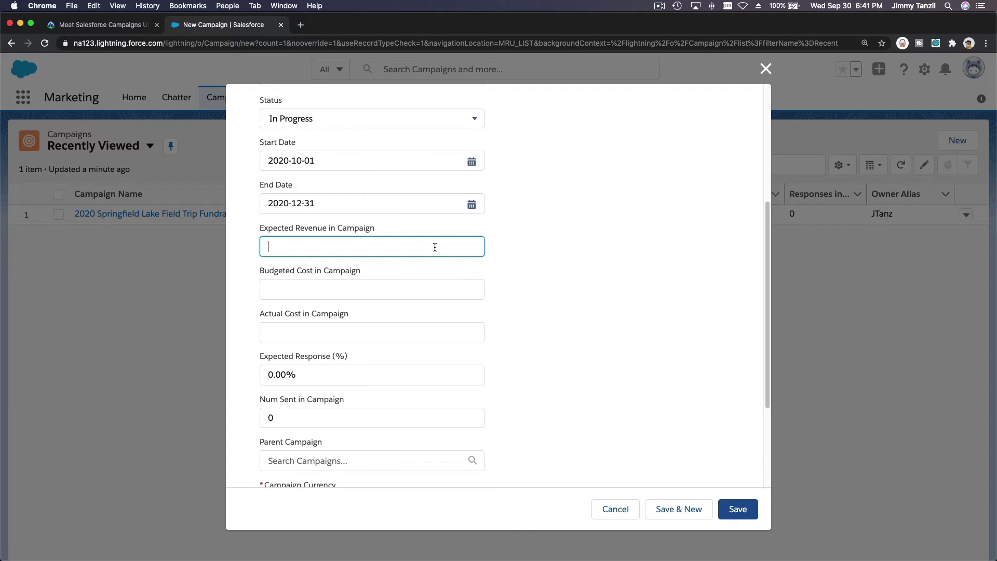
{"action": "type", "text": "20000"}
{"action": "key", "text": "Tab"}
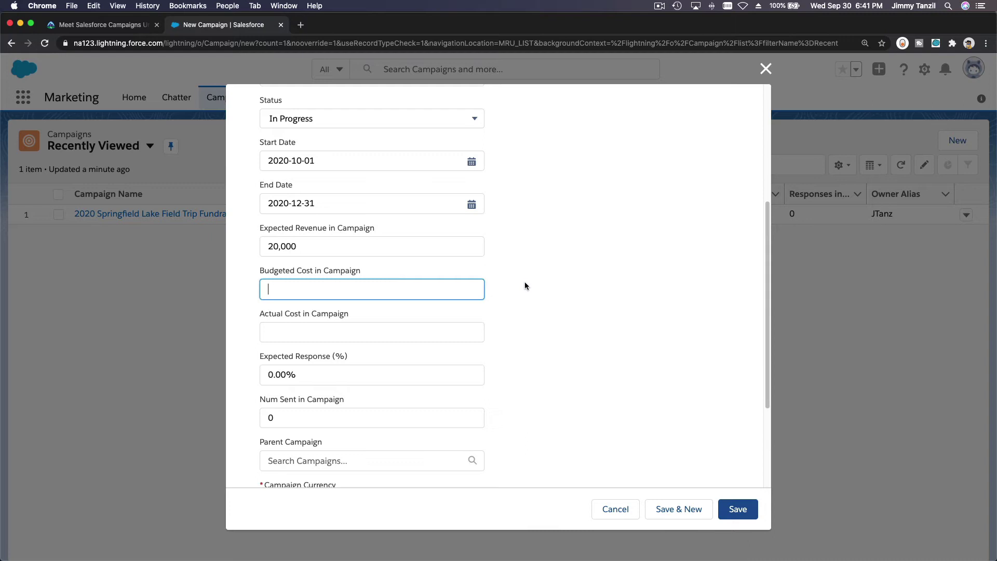
{"action": "type", "text": "1"}
{"action": "type", "text": "000"}
{"action": "left_click", "coordinate": [589, 340]}
{"action": "scroll", "coordinate": [590, 340], "scroll_direction": "down", "scroll_amount": 3}
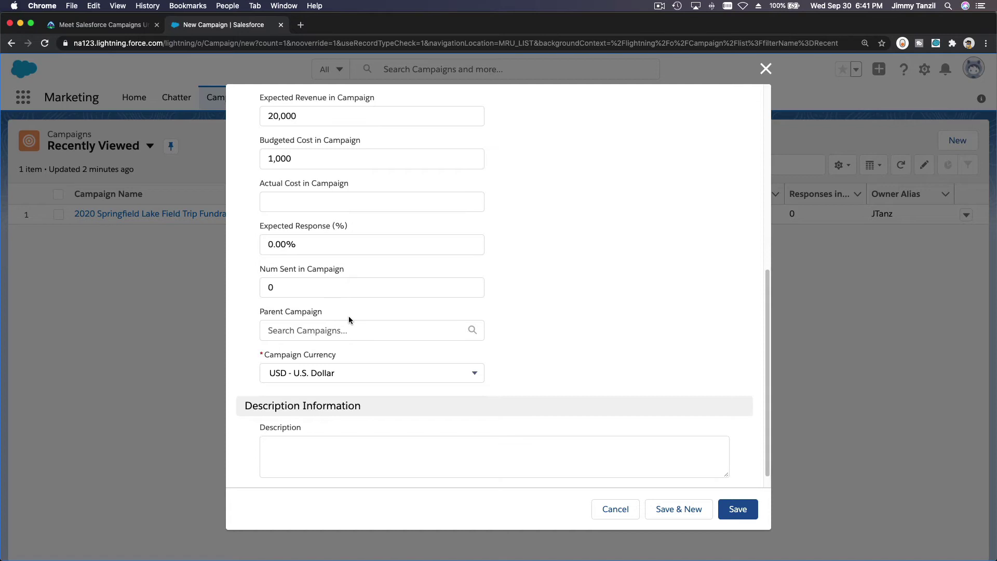
{"action": "left_click", "coordinate": [363, 373]}
{"action": "left_click", "coordinate": [366, 422]}
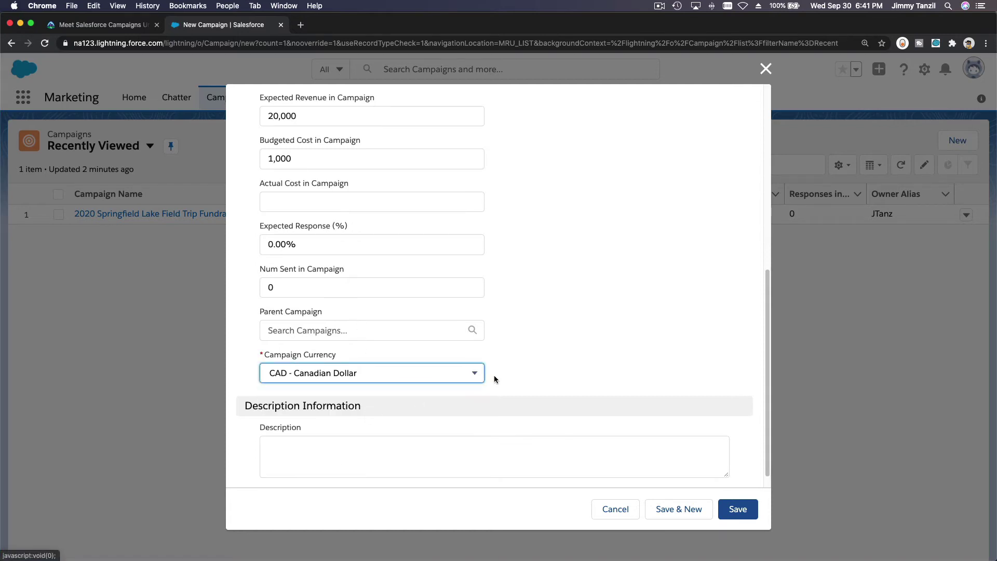
{"action": "scroll", "coordinate": [551, 387], "scroll_direction": "down", "scroll_amount": 2}
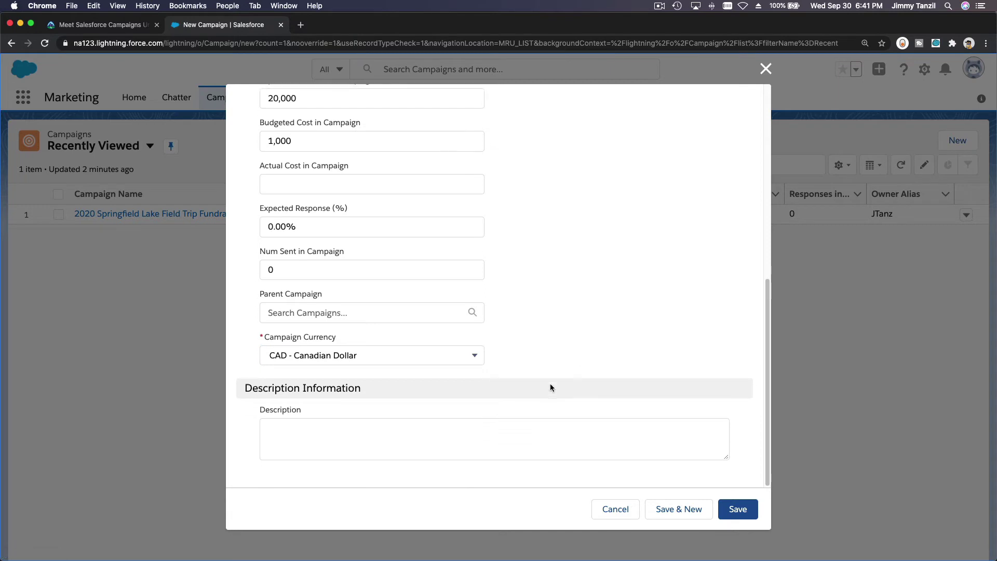
- Write the Description about fundraising for the grade 7 field trip to Evans Lake in 2021
{"action": "left_click", "coordinate": [550, 443]}
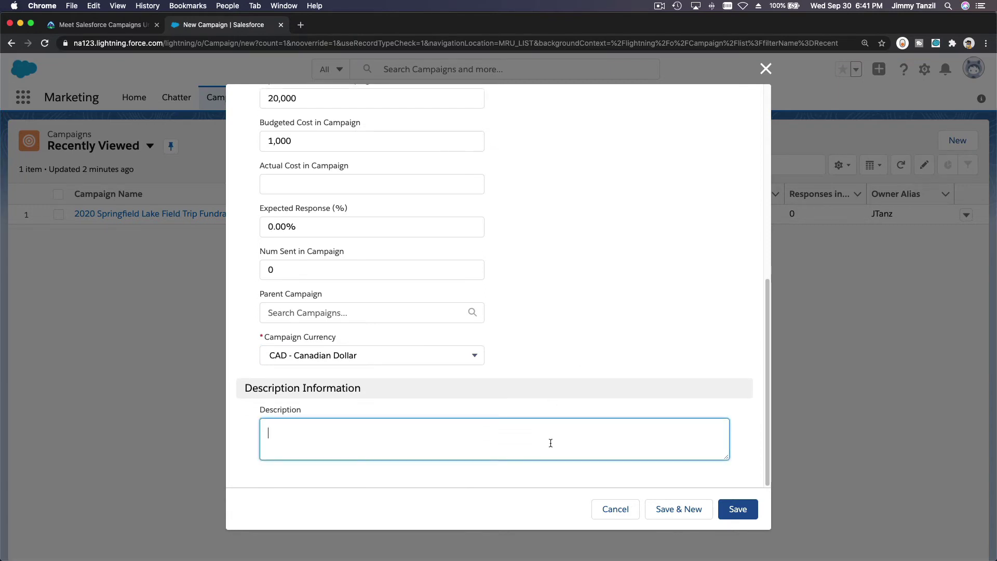
{"action": "type", "text": "Fund raisin"}
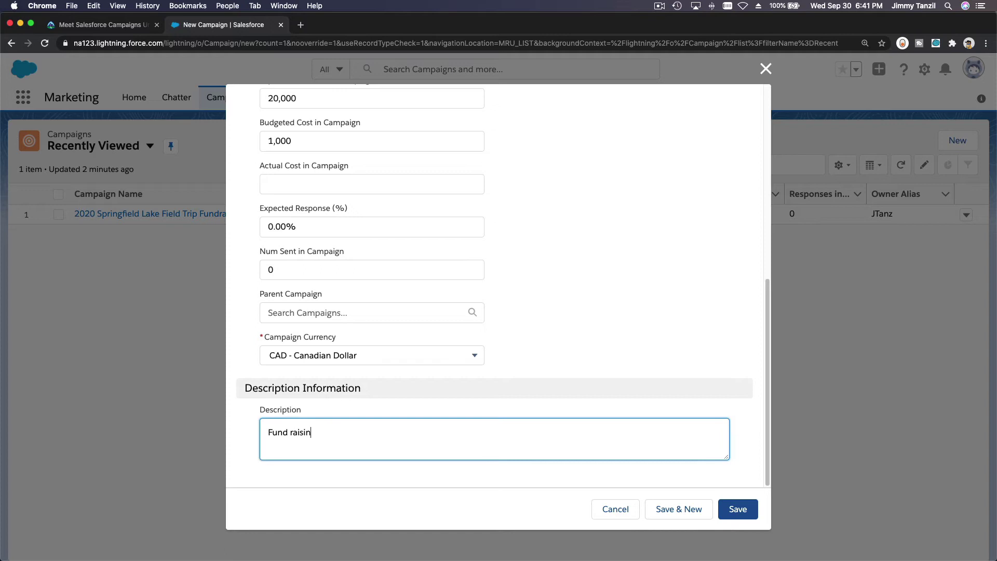
{"action": "type", "text": "g for grade 7"}
{"action": "type", "text": " field tri"}
{"action": "type", "text": "p to evans lake i"}
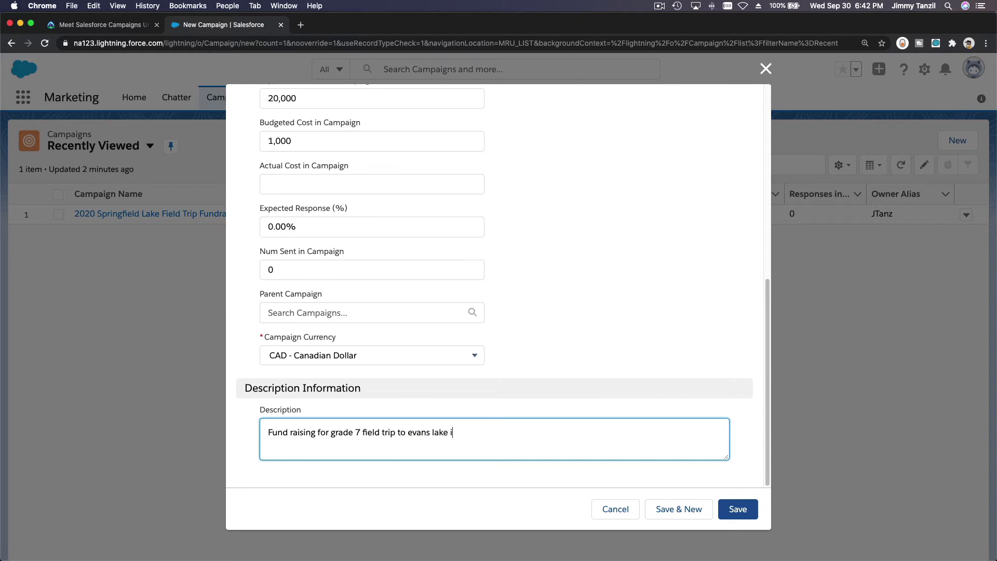
{"action": "type", "text": "n 2021"}
- Save the campaign record and dismiss the 'Campaign was created' confirmation toast
{"action": "left_click", "coordinate": [745, 508]}
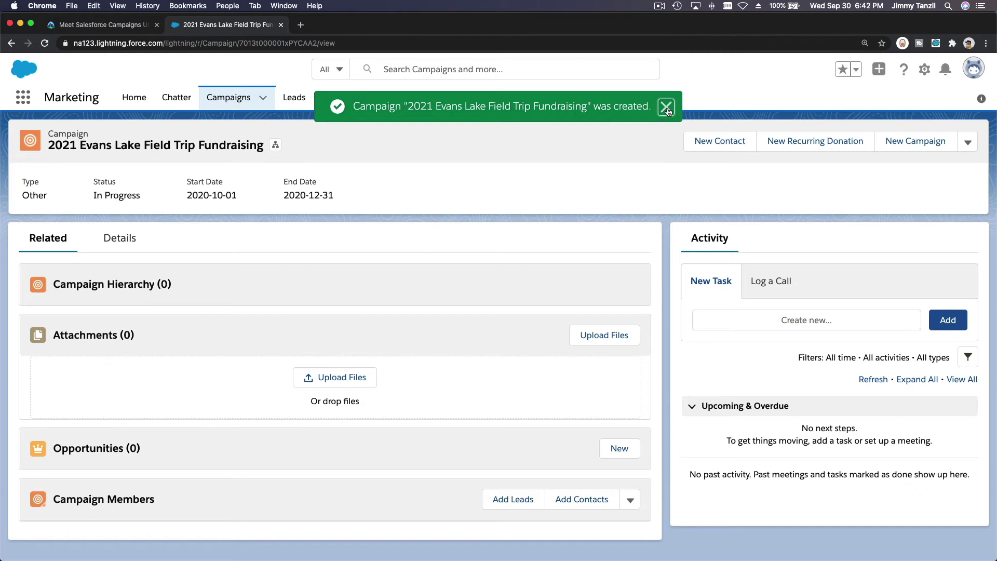
{"action": "left_click", "coordinate": [665, 108]}
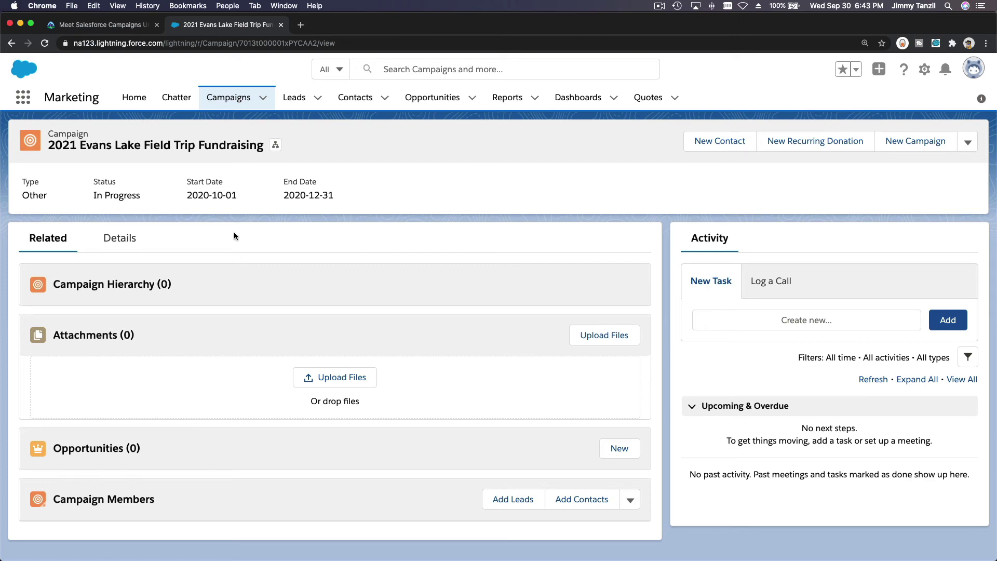
- Answer question 1 with C (tracking marketing initiatives) and question 2 with B (grouped campaign responses), then check the quiz for 100 points
{"action": "left_click", "coordinate": [117, 26]}
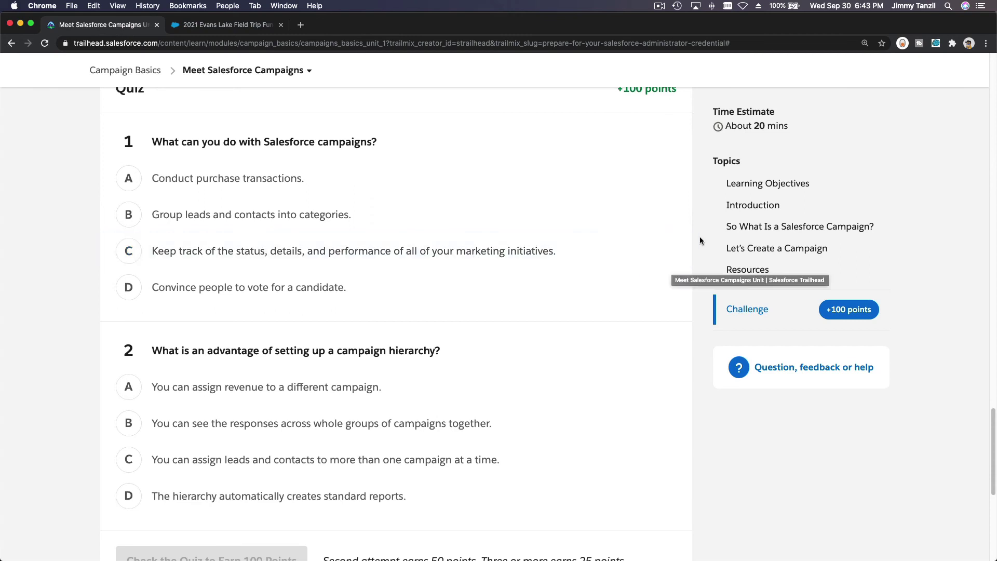
{"action": "scroll", "coordinate": [700, 237], "scroll_direction": "up", "scroll_amount": 1}
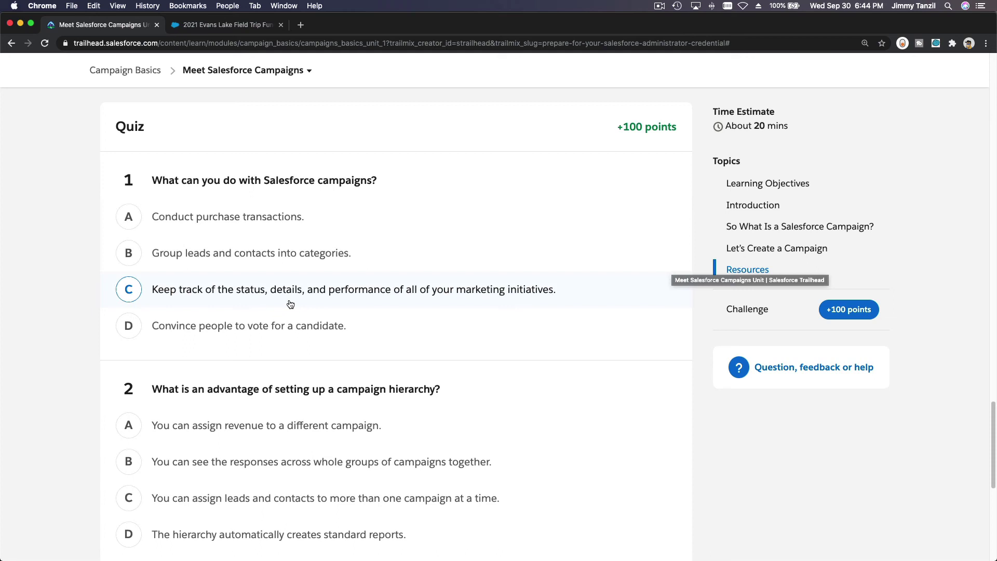
{"action": "left_click", "coordinate": [290, 299]}
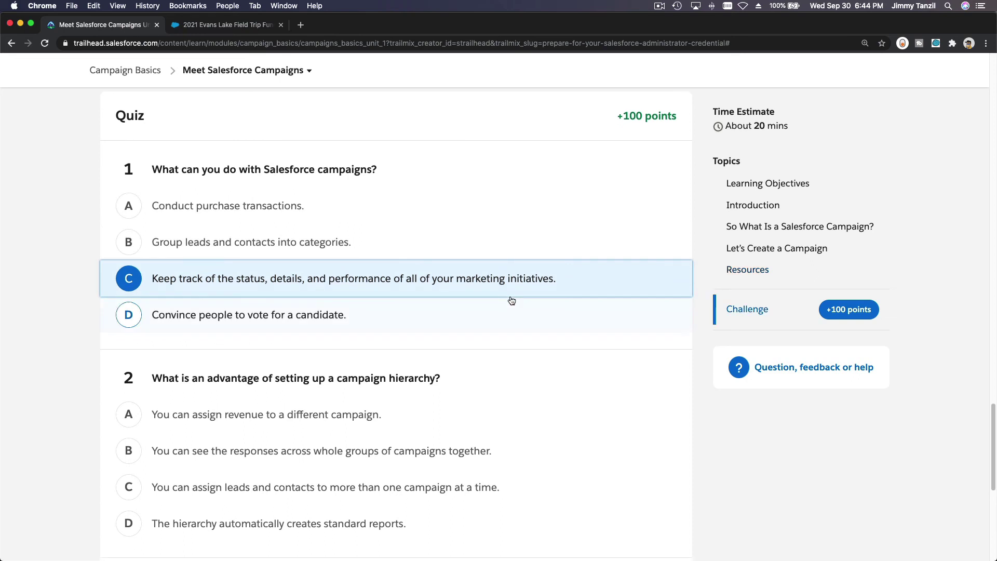
{"action": "scroll", "coordinate": [382, 304], "scroll_direction": "down", "scroll_amount": 3}
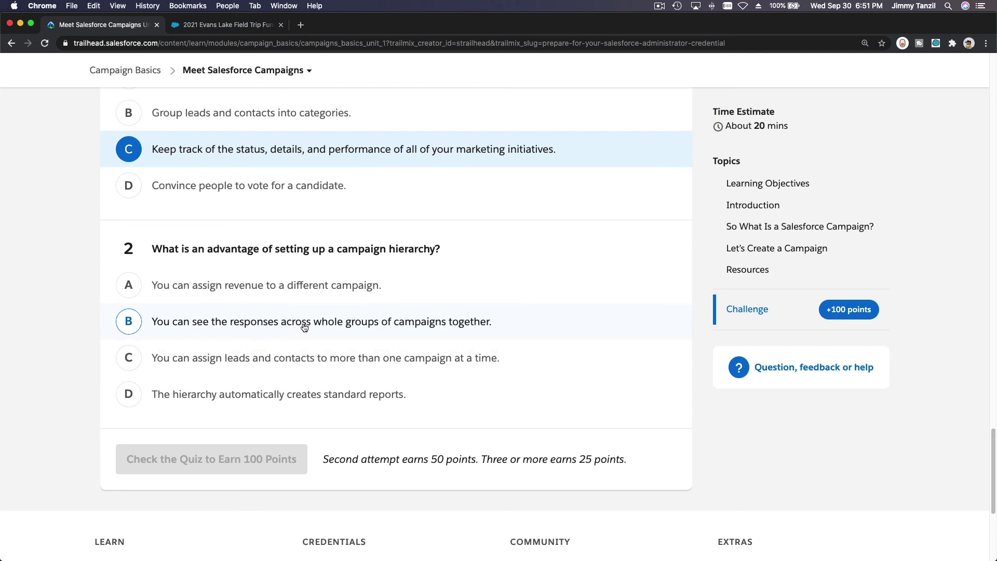
{"action": "left_click", "coordinate": [363, 326]}
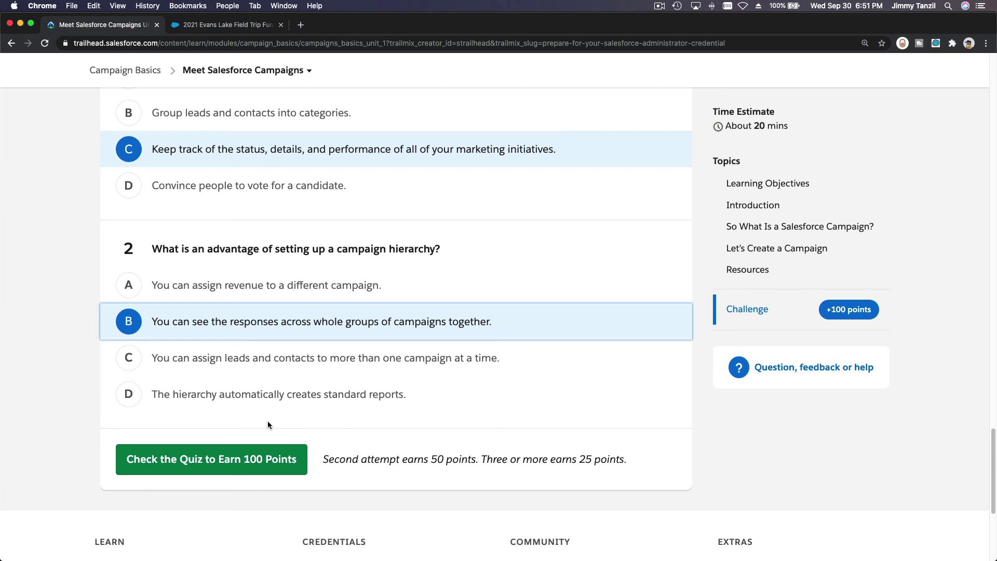
{"action": "left_click", "coordinate": [231, 468]}
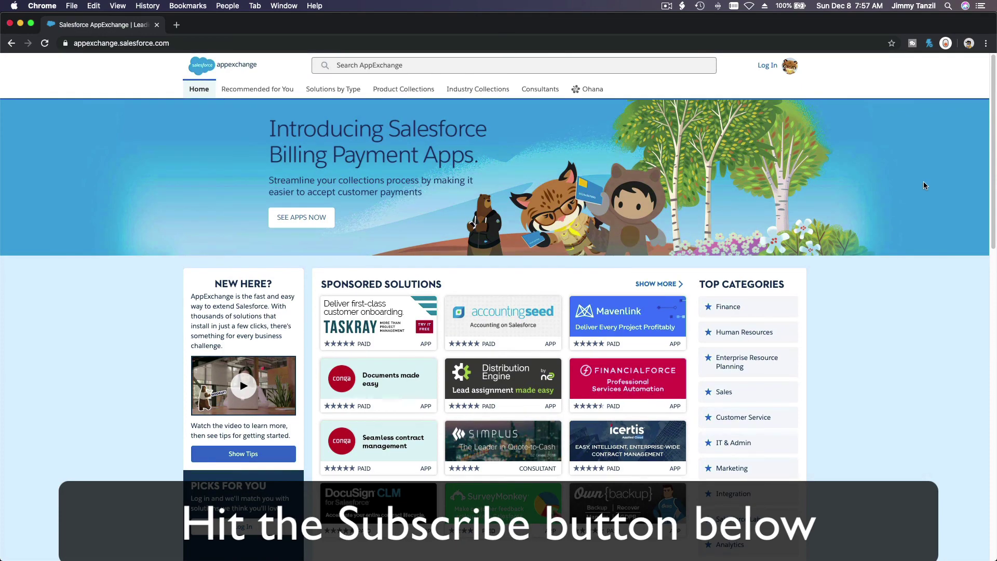
{"action": "scroll", "coordinate": [922, 186], "scroll_direction": "down", "scroll_amount": 5}
{"action": "scroll", "coordinate": [924, 185], "scroll_direction": "down", "scroll_amount": 3}
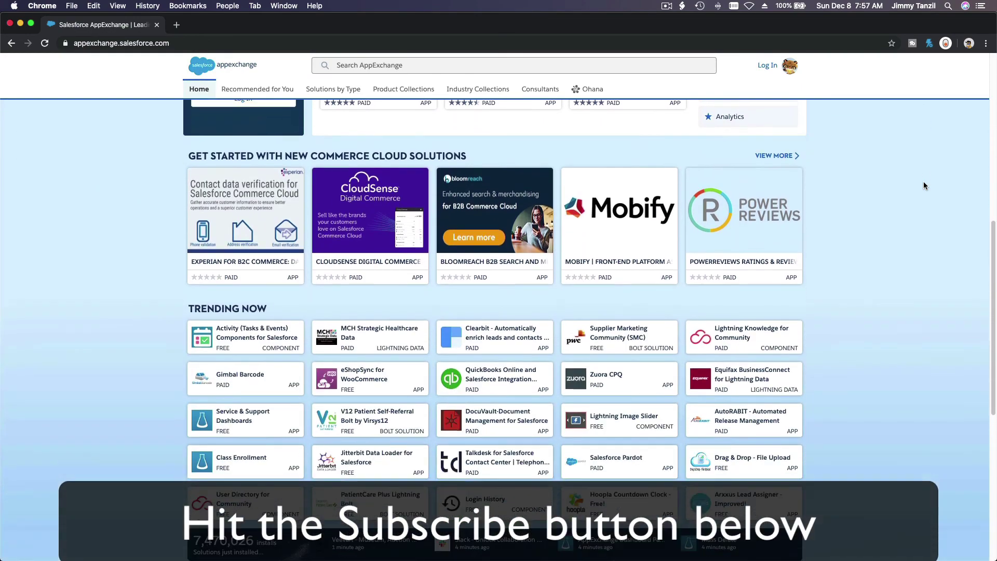
{"action": "scroll", "coordinate": [924, 185], "scroll_direction": "down", "scroll_amount": 2}
{"action": "scroll", "coordinate": [923, 185], "scroll_direction": "down", "scroll_amount": 3}
{"action": "scroll", "coordinate": [924, 185], "scroll_direction": "down", "scroll_amount": 1}
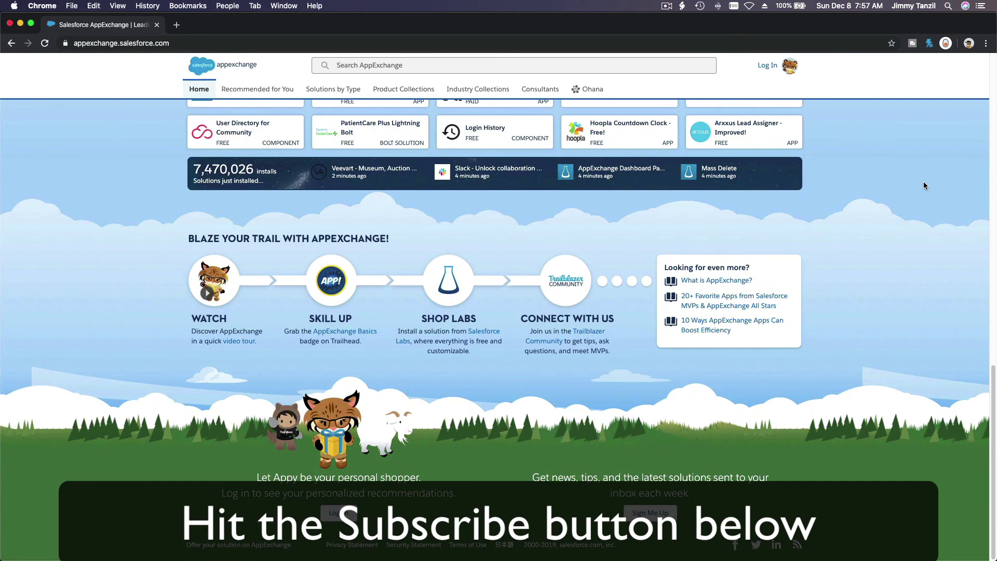